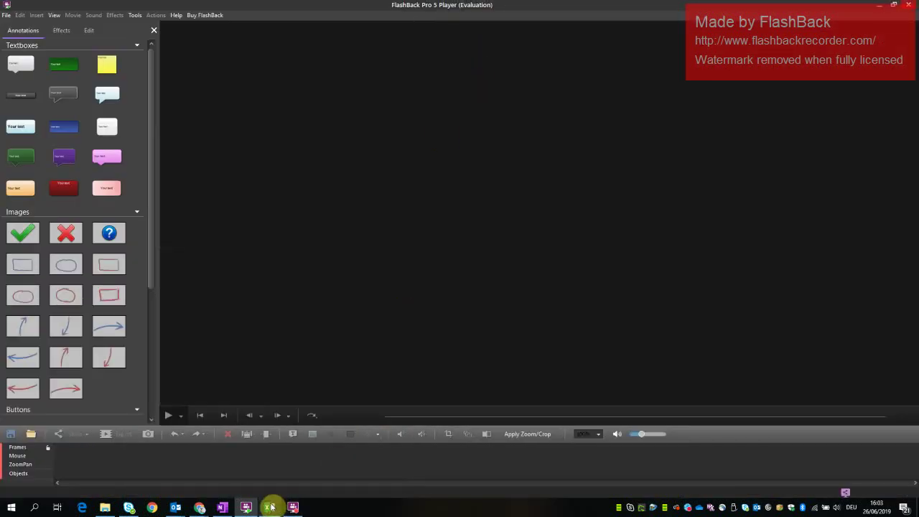
- Switch to the TasksPlan.xlsx workbook in Excel, cut the import-help note from cell J4 and close the workbook
left_click(270, 506)
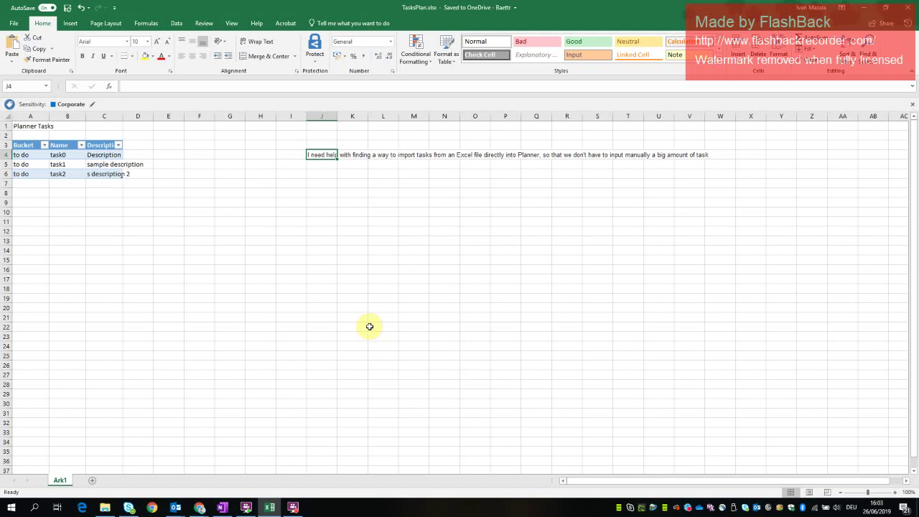
left_click(316, 154)
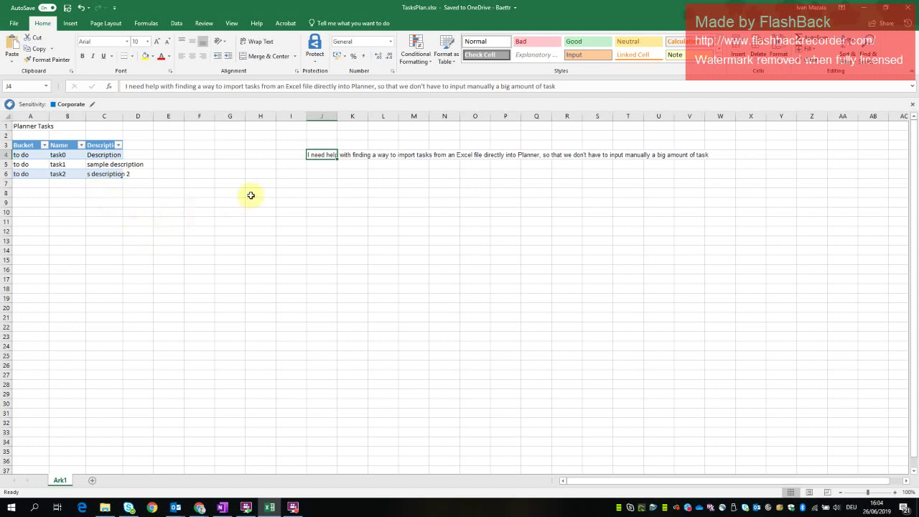
left_click_drag(567, 91, 118, 84)
key("ctrl+x")
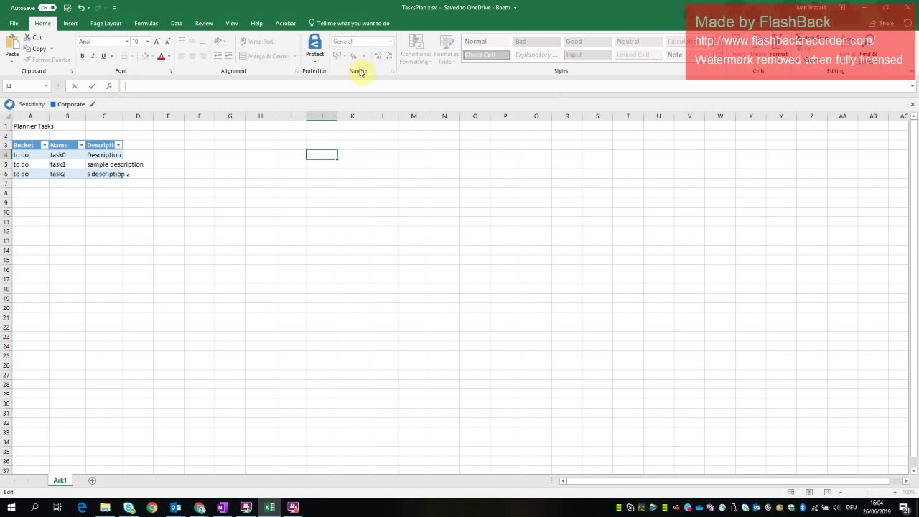
left_click(909, 7)
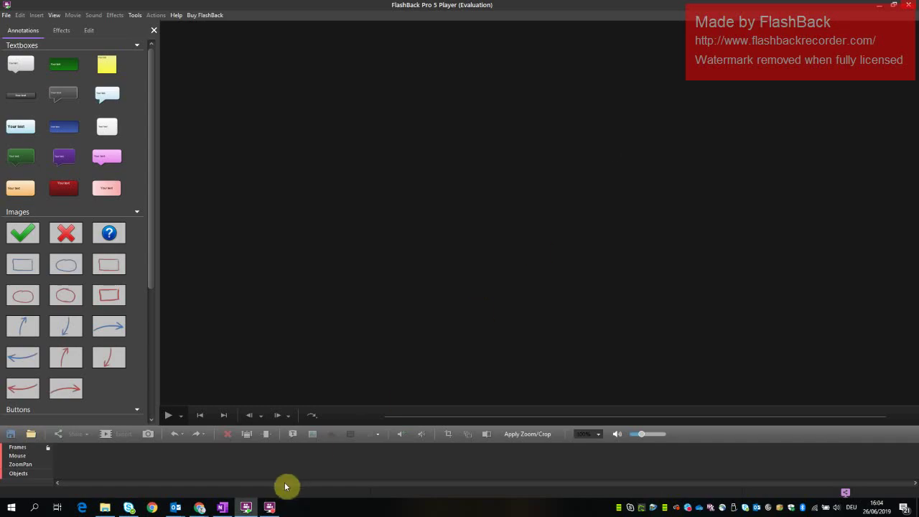
- Switch to the Microsoft Office Home window in Chrome, dismiss the Citrix Receiver login and open the Test plan in Planner
left_click(199, 508)
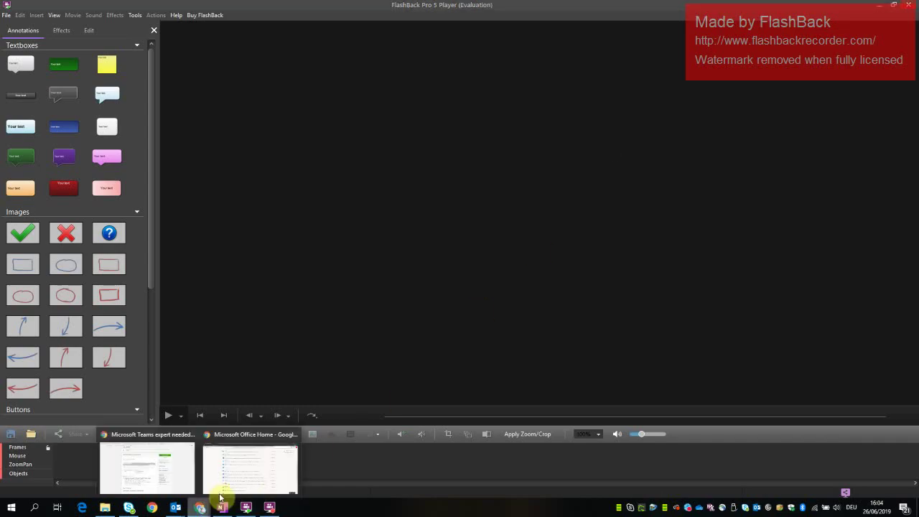
left_click(228, 480)
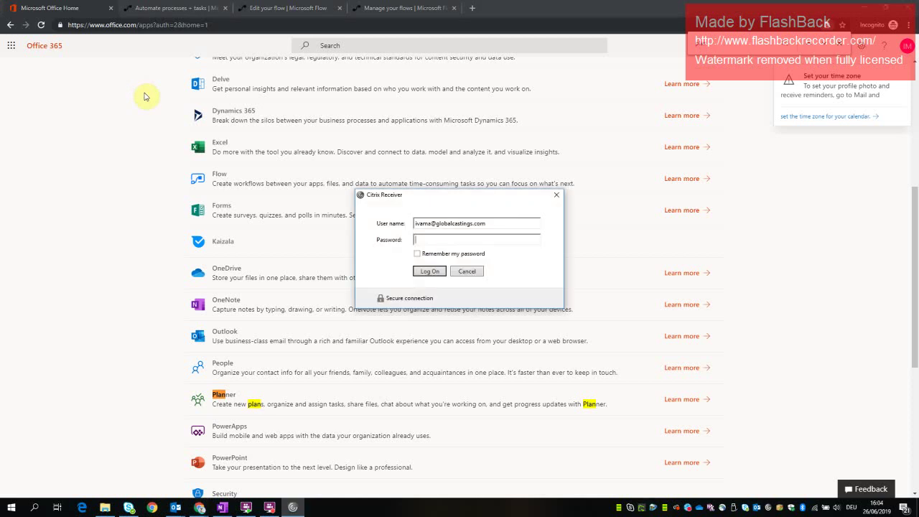
left_click(468, 273)
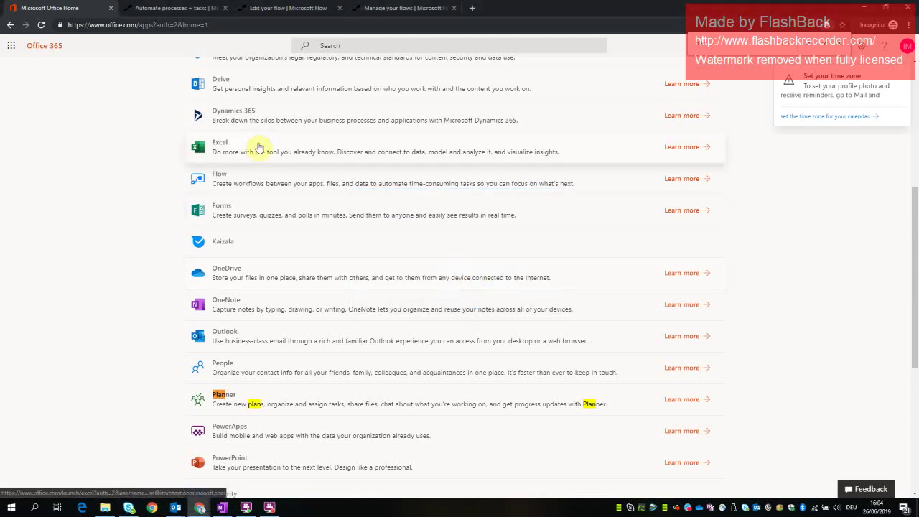
left_click(222, 403)
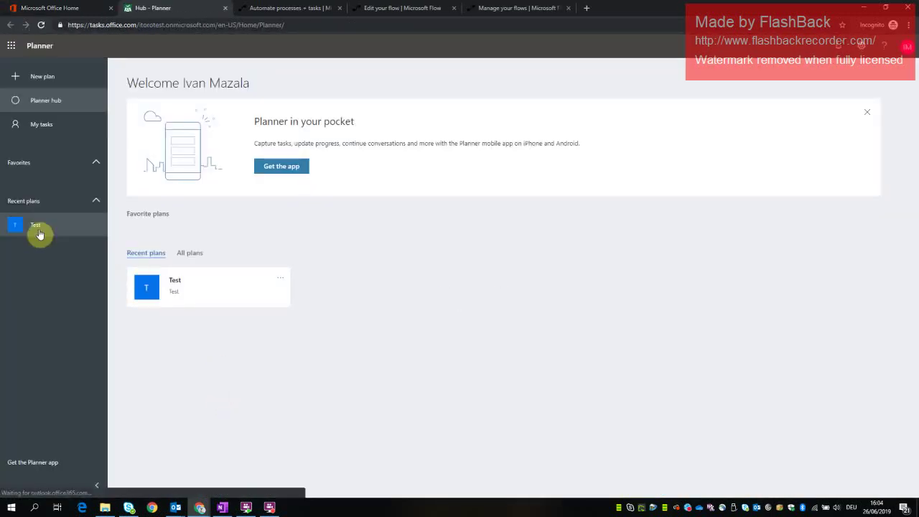
left_click(40, 234)
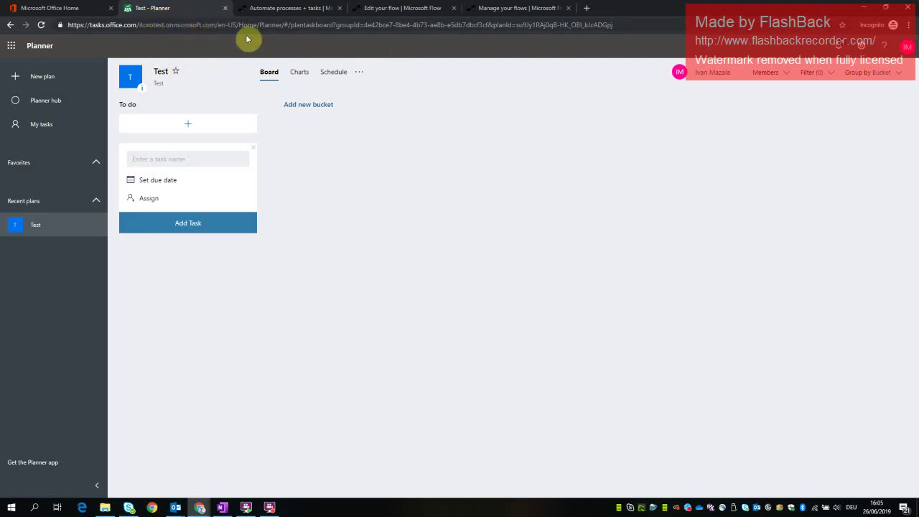
- Go to My flows in Microsoft Flow and start a new flow from a template
left_click(297, 9)
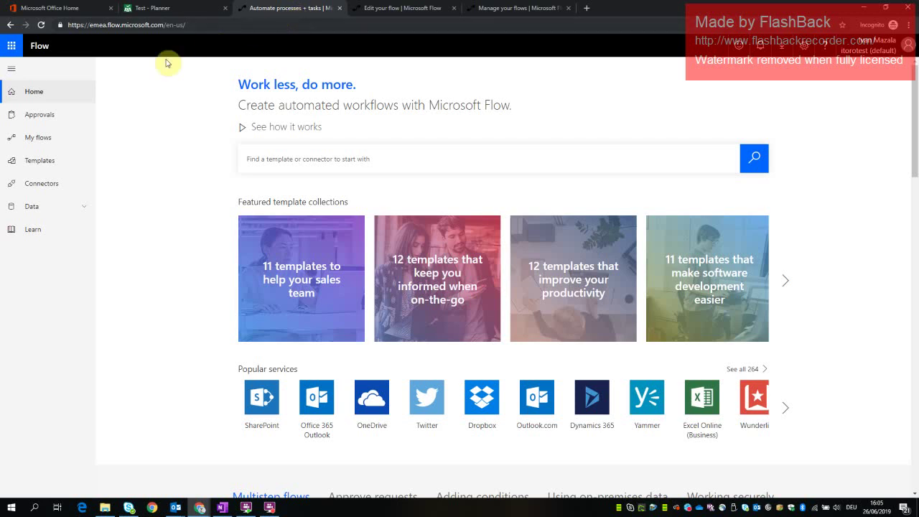
left_click(41, 144)
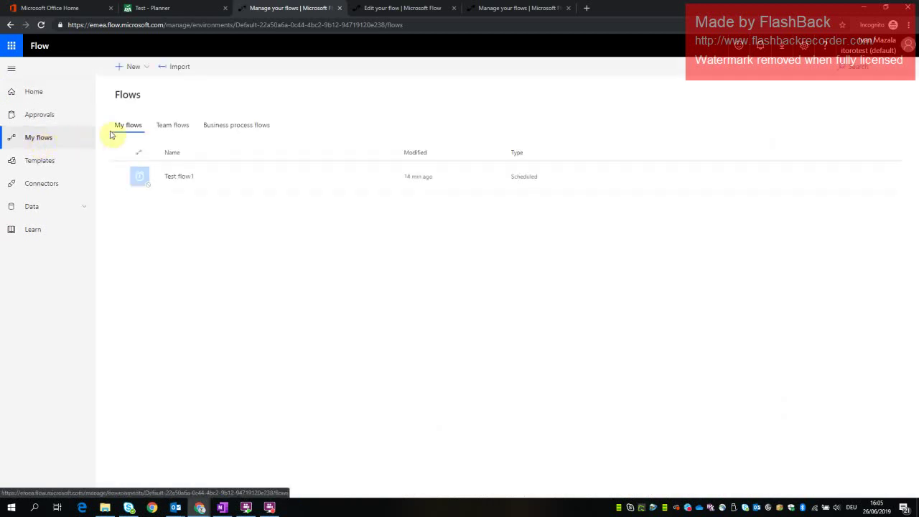
left_click(146, 68)
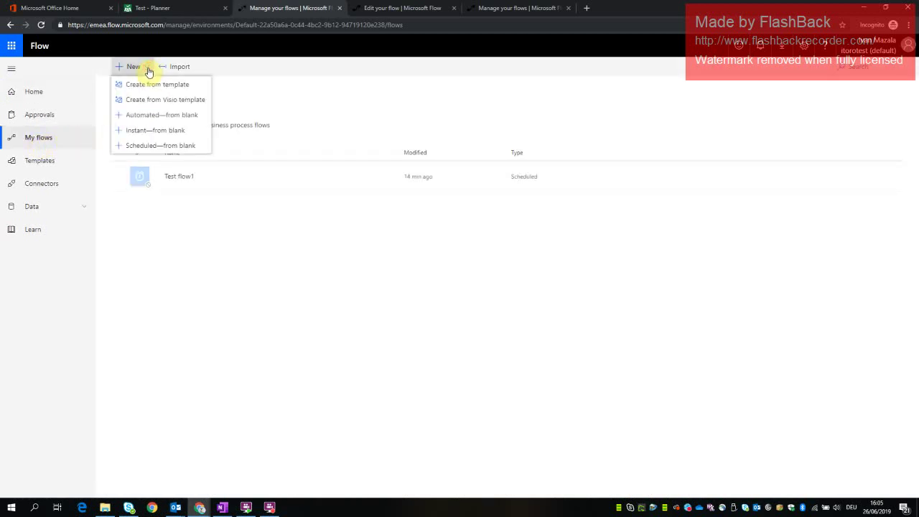
left_click(155, 86)
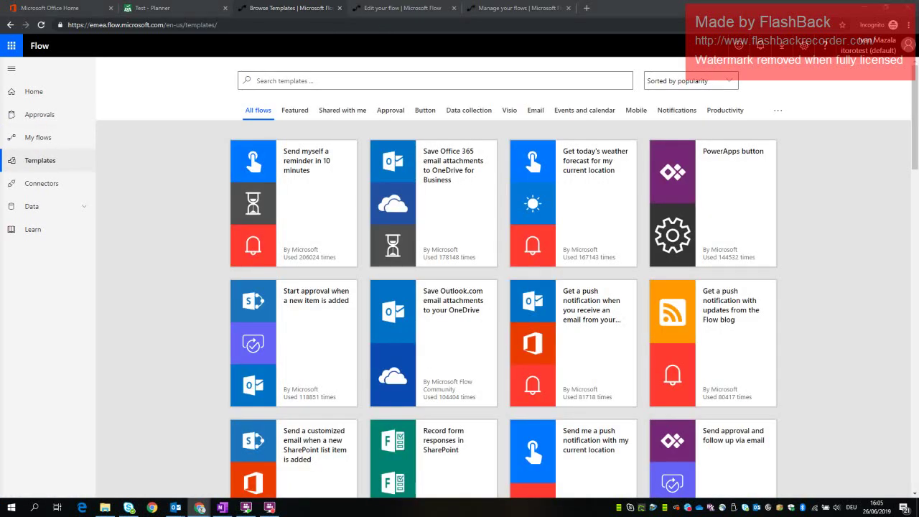
- Search the templates for "create planner tasks from excel" and open "Create Planner tasks from Excel spreadsheet on a recurring basis"
left_click(292, 81)
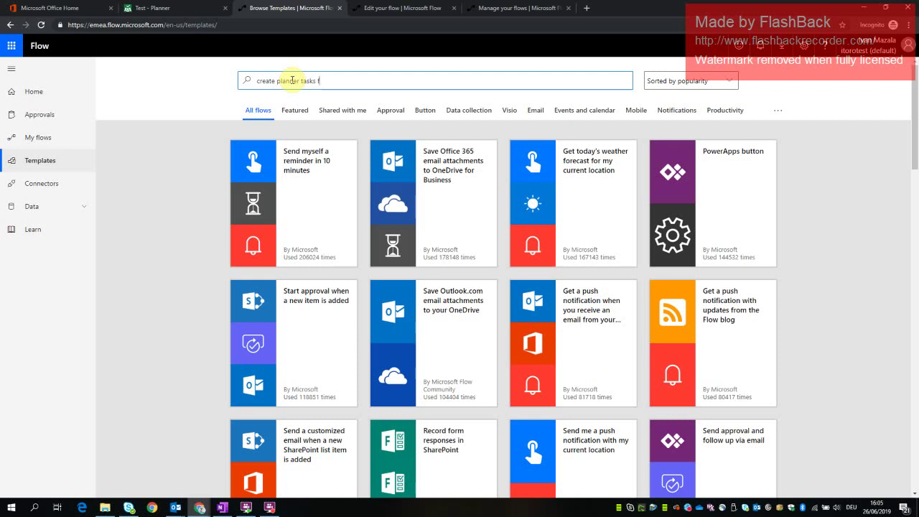
type("cel")
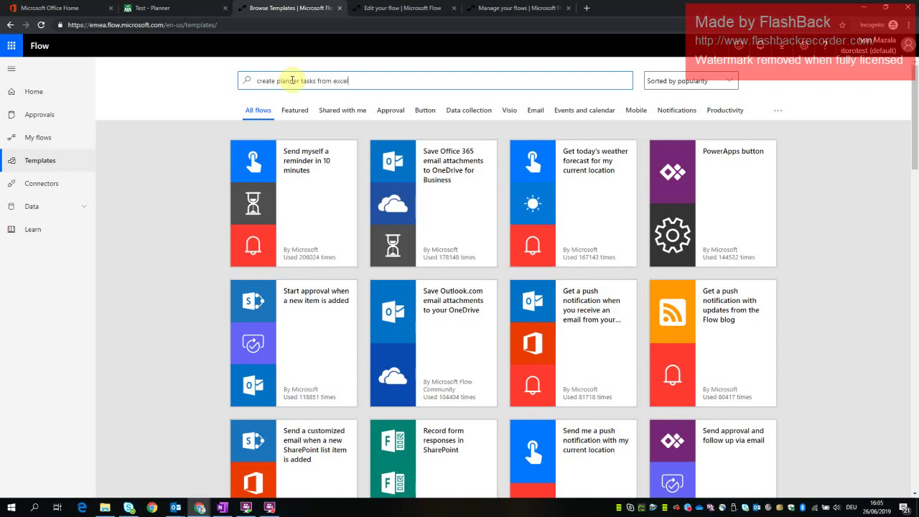
key("Return")
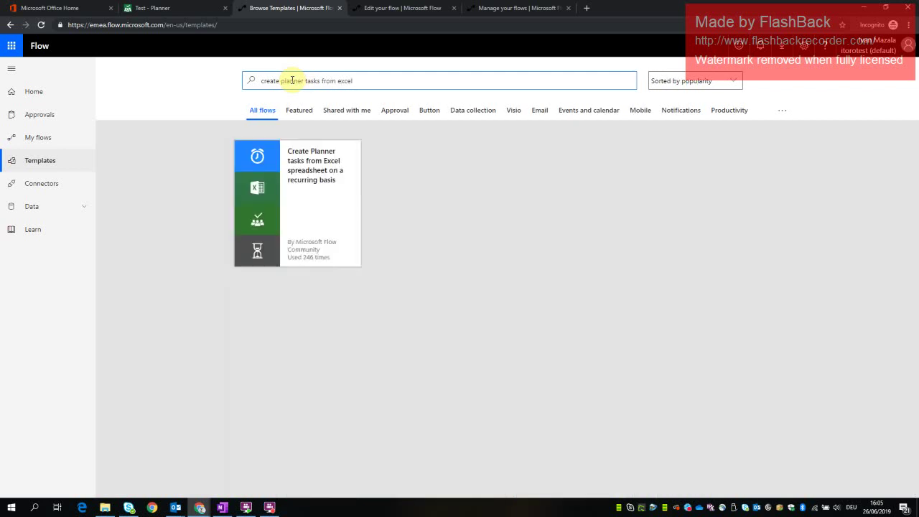
left_click(303, 179)
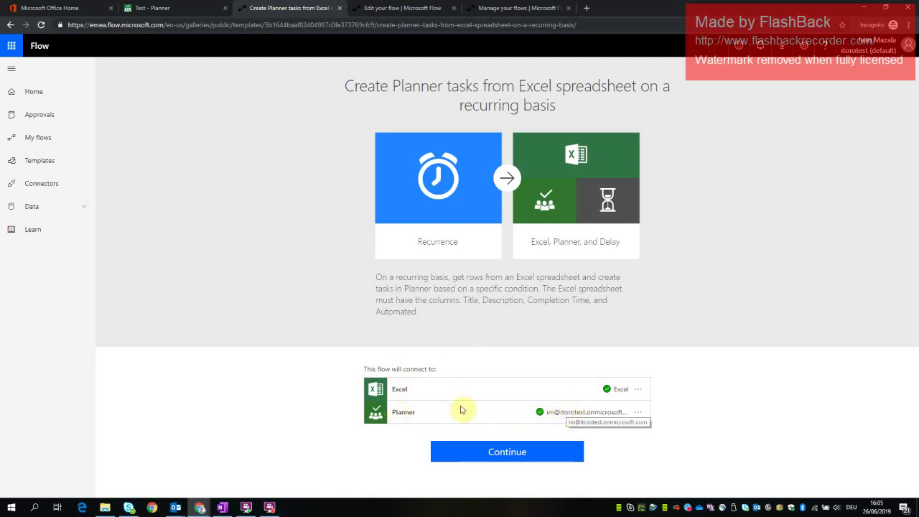
- Keep the existing Excel connection for the template and continue to the flow editor
left_click(638, 390)
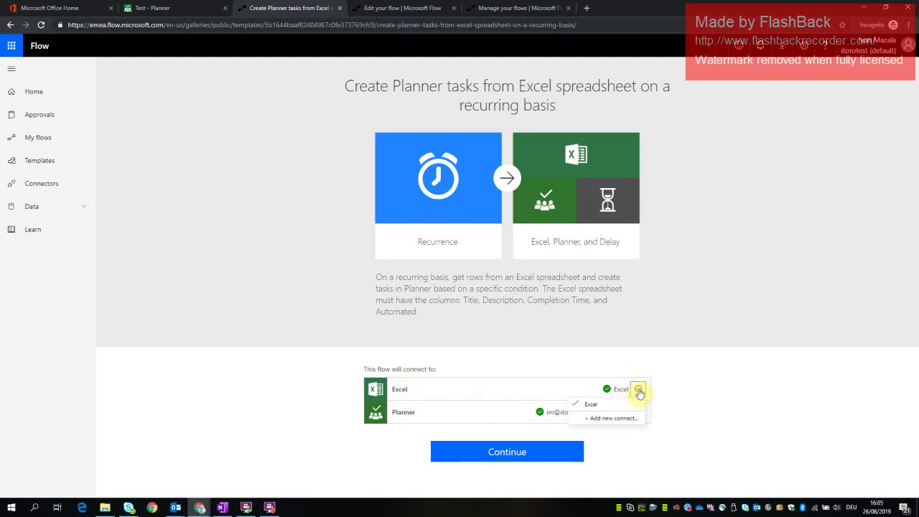
left_click(593, 406)
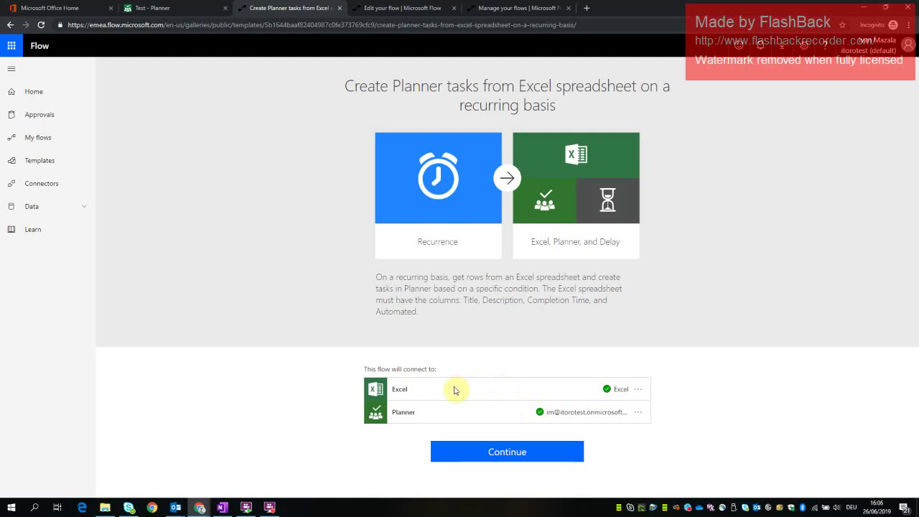
left_click(508, 455)
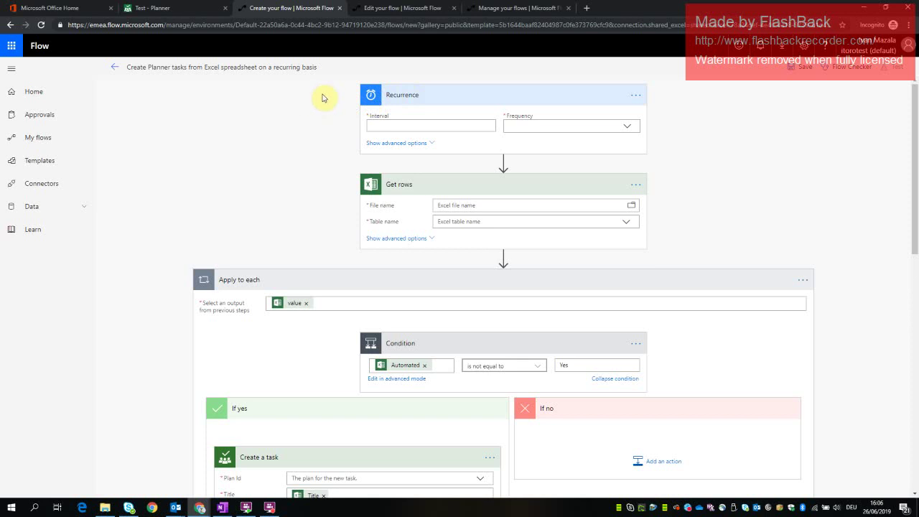
- Set the Recurrence trigger to an interval of 1 with Day as the frequency
left_click(386, 127)
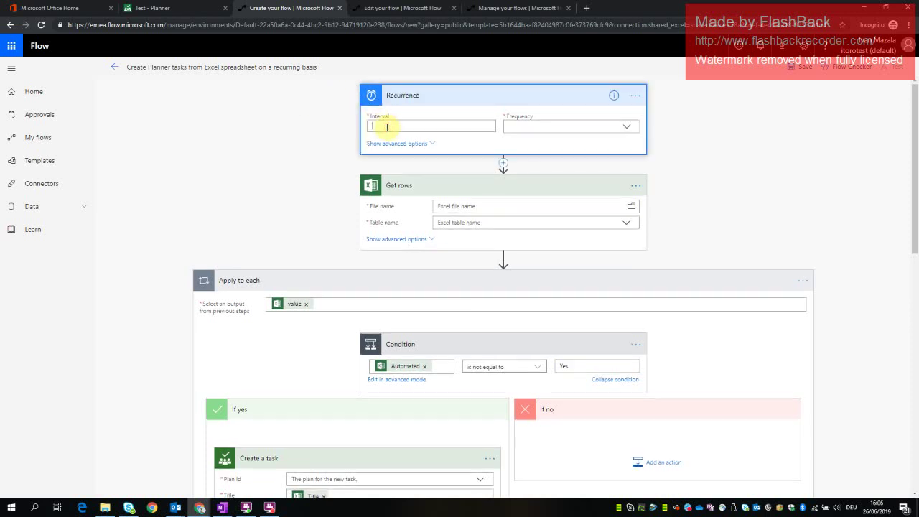
type("1")
left_click(601, 126)
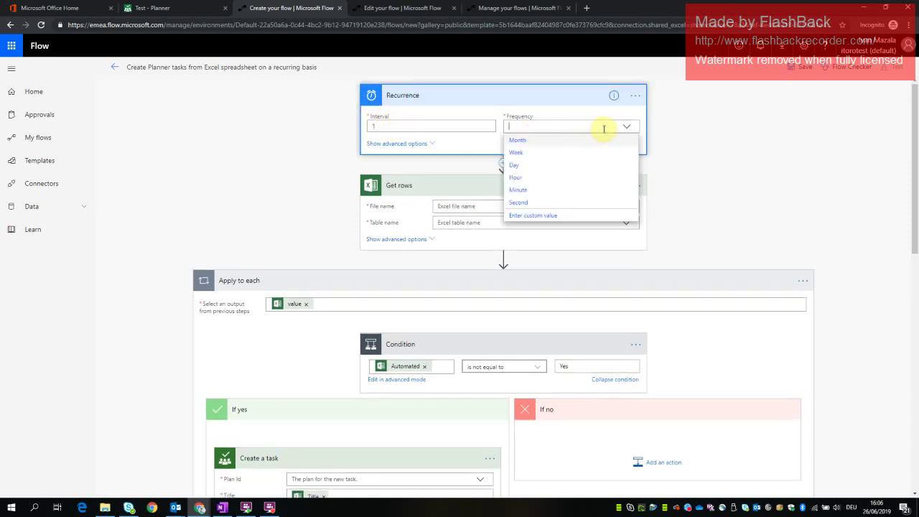
left_click(515, 166)
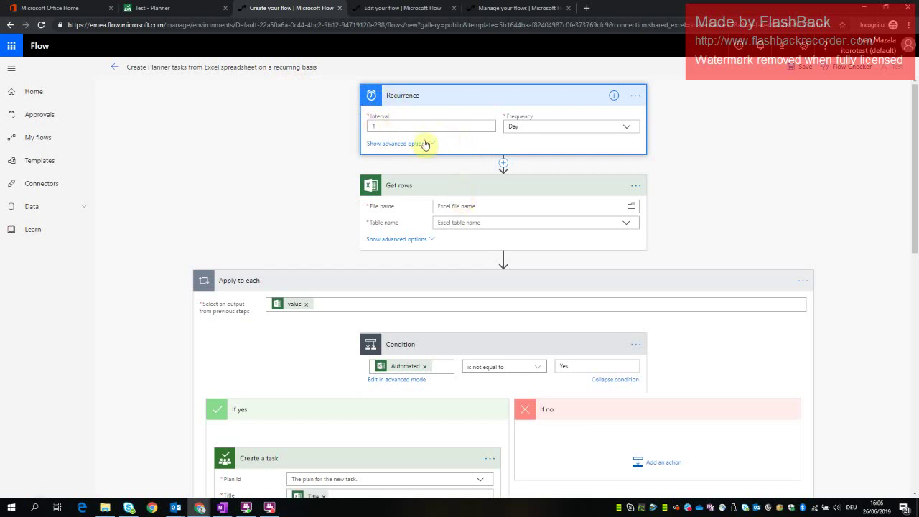
- Set the Get rows action to use TasksPlan.xlsx from the GoogleDrive folder and its Task table
left_click(454, 207)
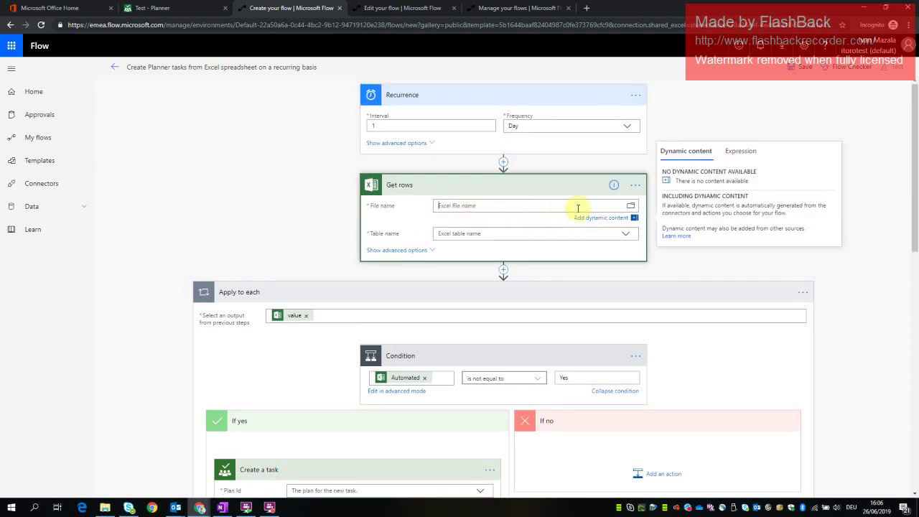
left_click(631, 207)
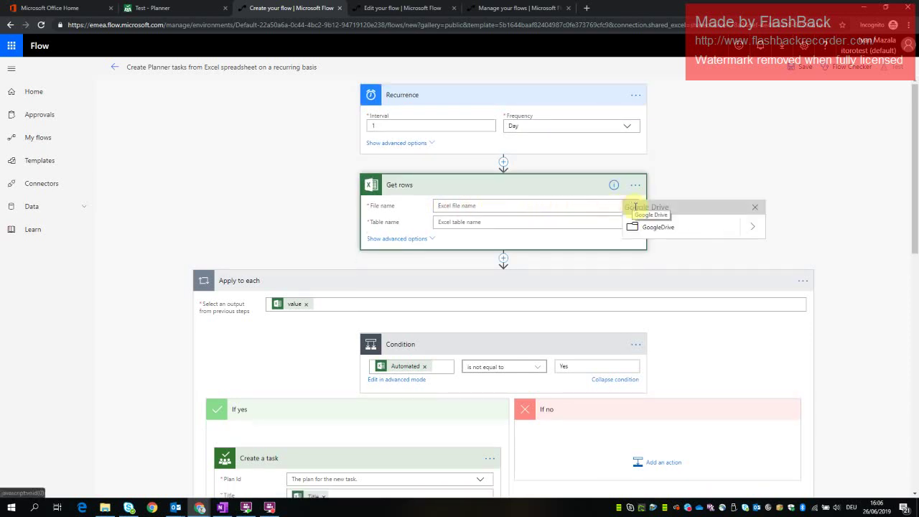
left_click(752, 227)
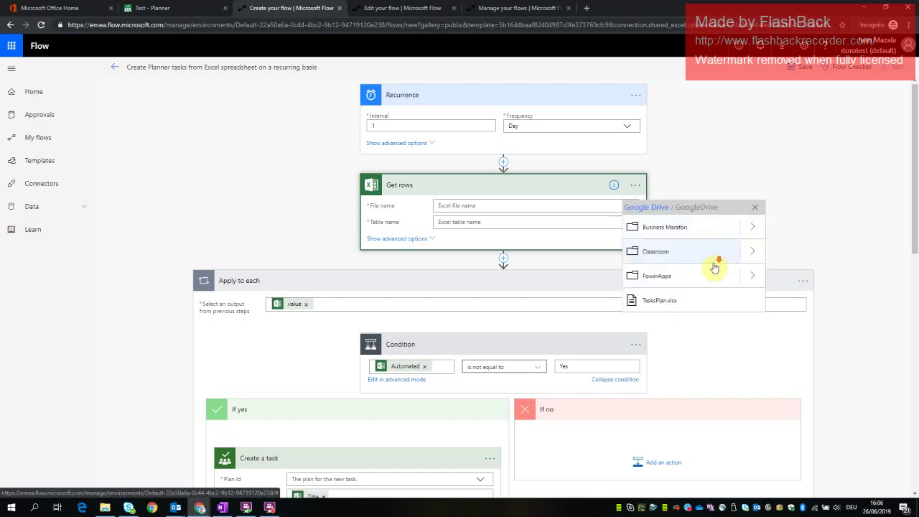
scroll(714, 267, "down", 4)
scroll(713, 266, "up", 2)
left_click(654, 154)
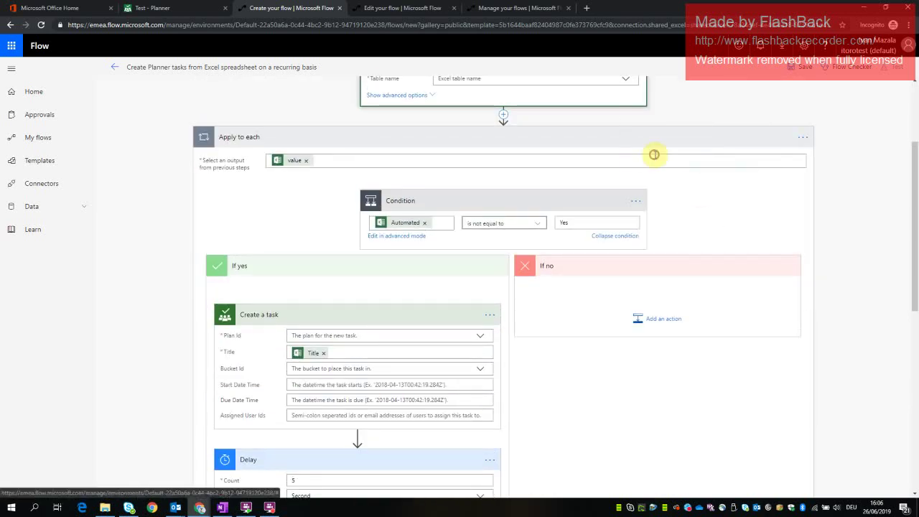
scroll(658, 172, "up", 2)
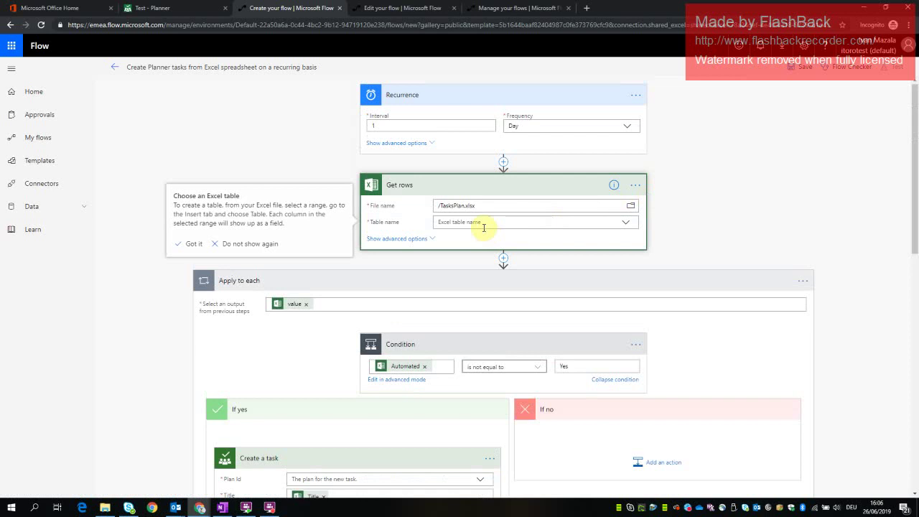
left_click(482, 224)
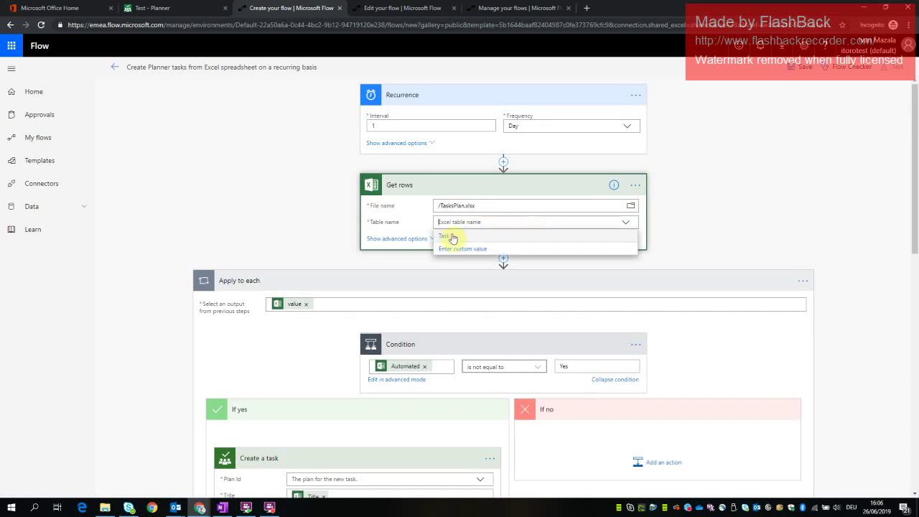
left_click(446, 236)
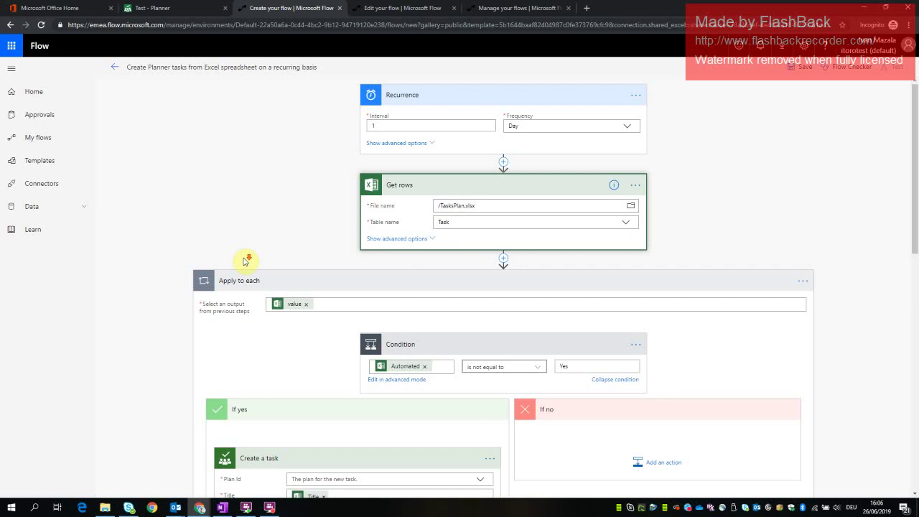
- Replace the Automated value in the Apply to each condition with the Name column from Get rows
scroll(245, 260, "down", 1)
scroll(244, 261, "down", 1)
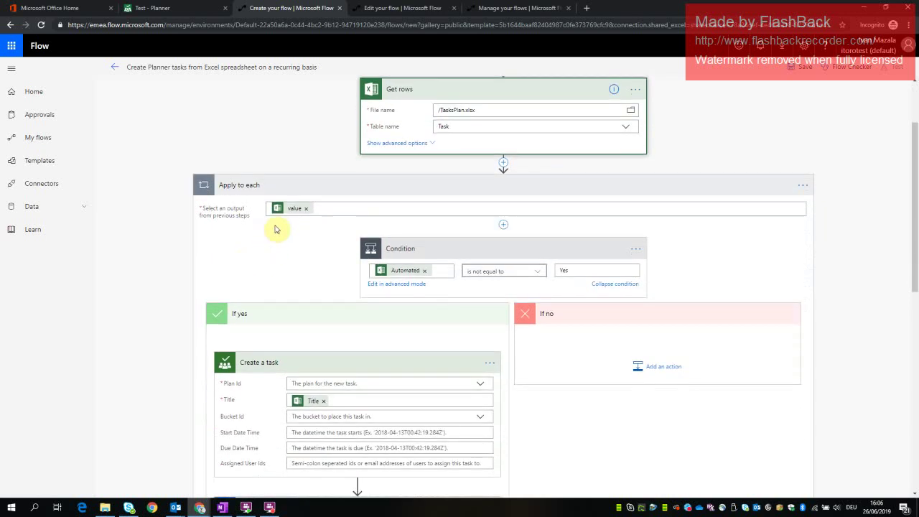
left_click(424, 274)
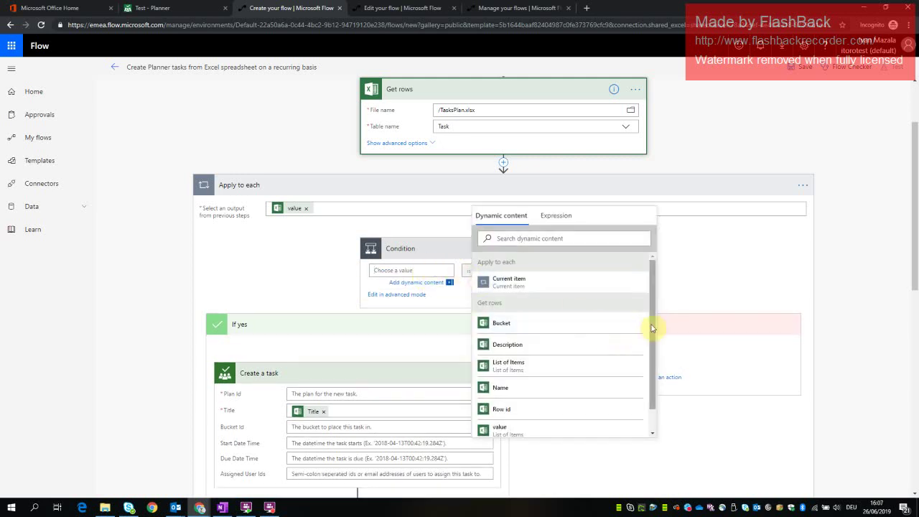
left_click_drag(652, 328, 646, 361)
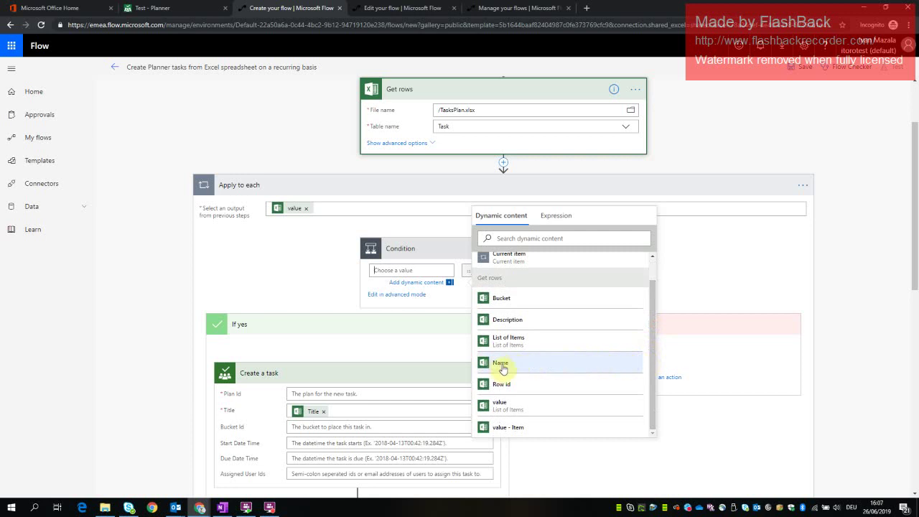
left_click(500, 366)
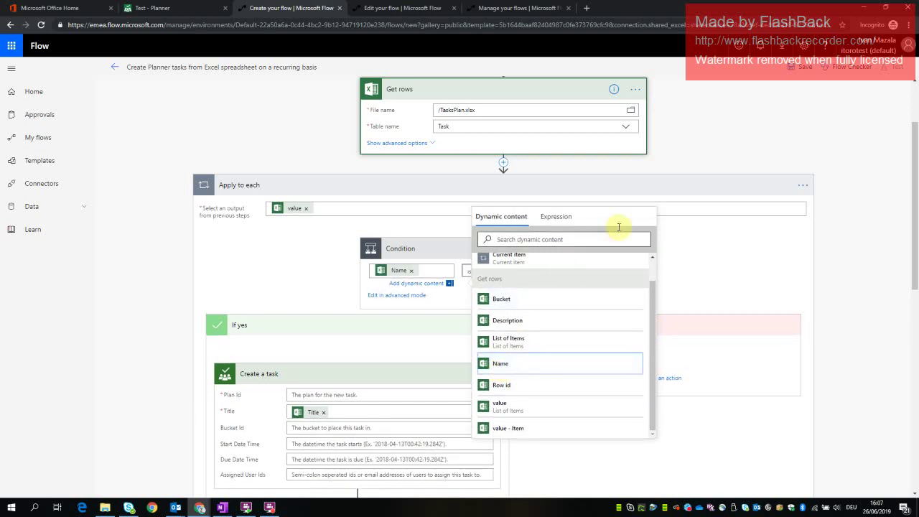
left_click(686, 239)
- Set the condition's operator to contains and its comparison value to "a"
left_click(519, 272)
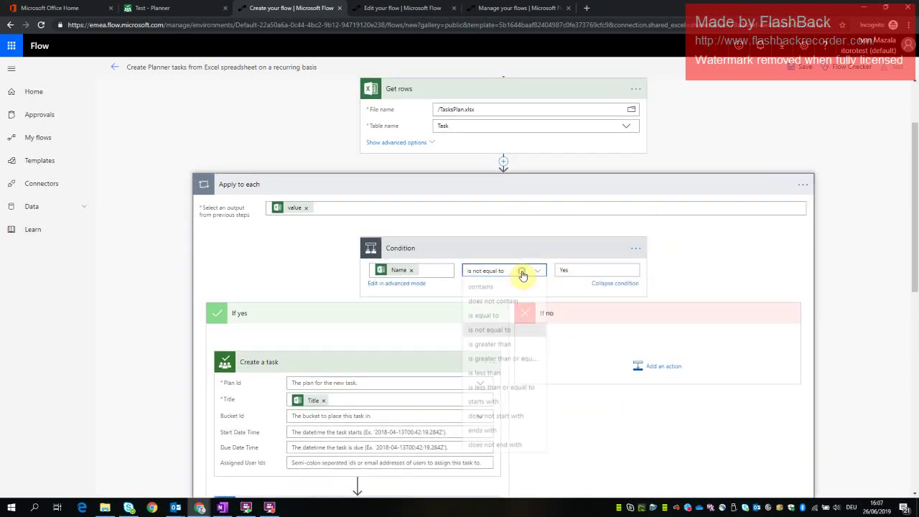
left_click(477, 291)
left_click(574, 270)
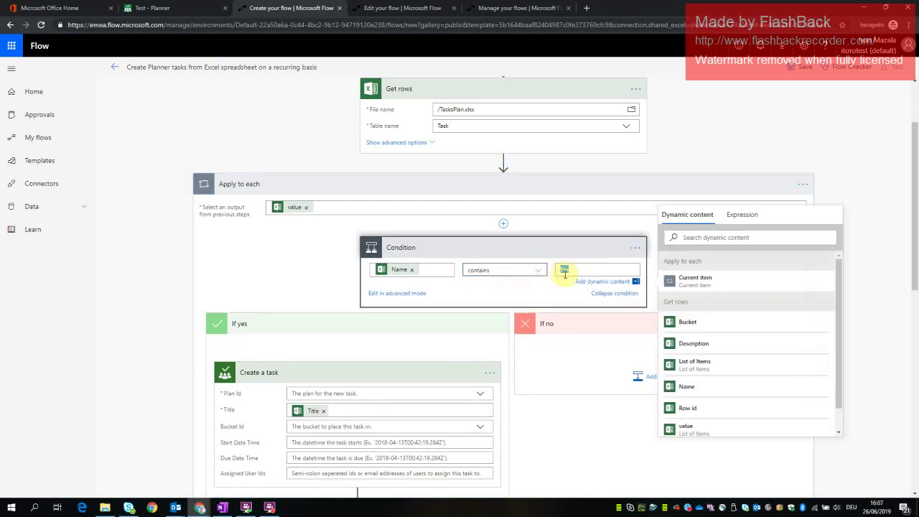
type("a")
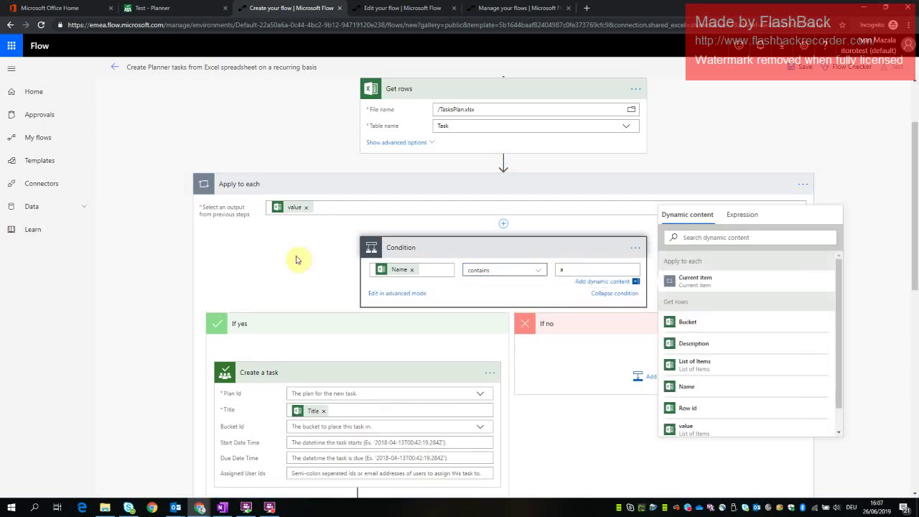
left_click(297, 258)
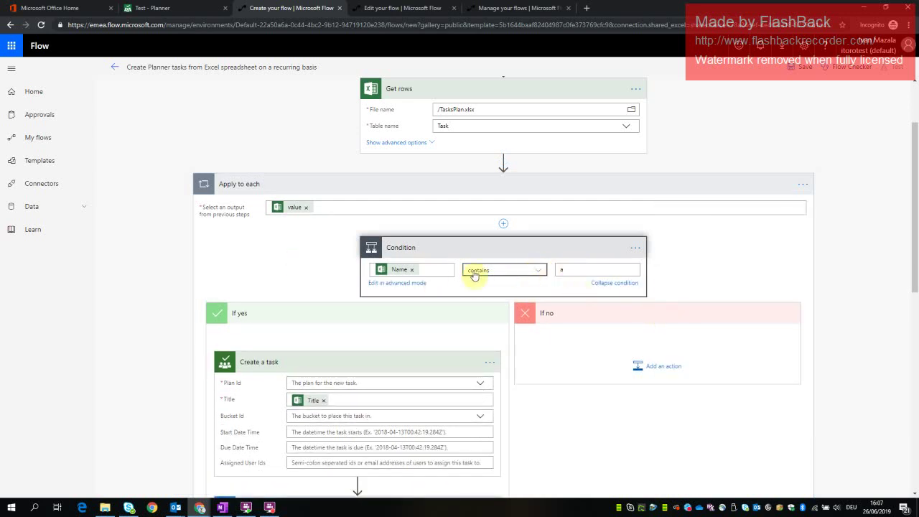
- Set the Plan Id of the Create a task action to the Test plan
scroll(223, 356, "down", 2)
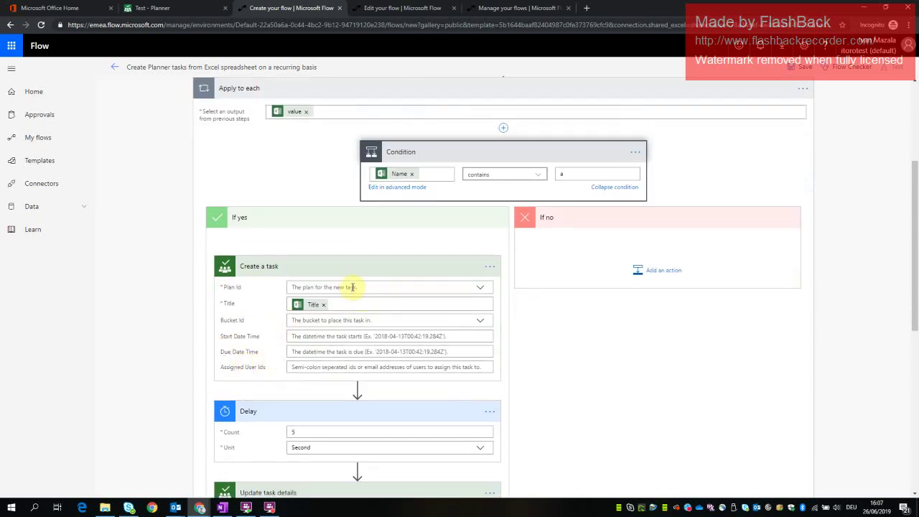
left_click(480, 289)
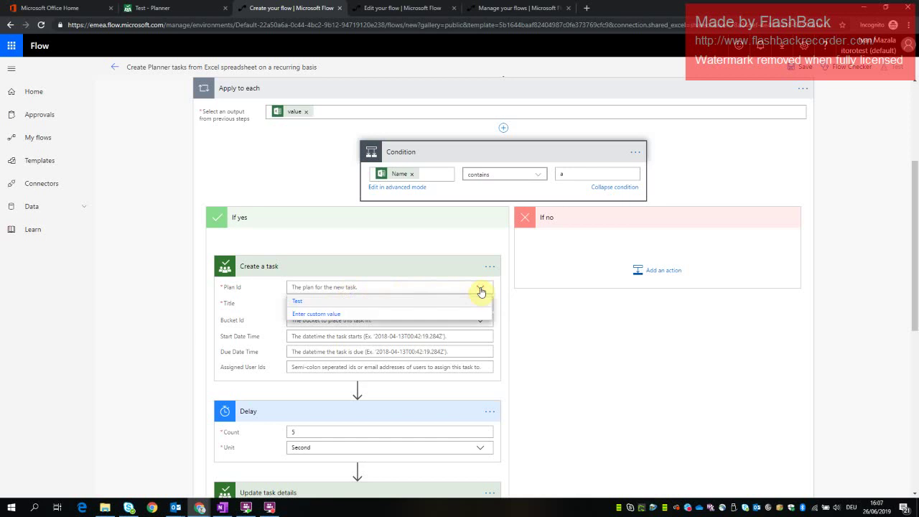
left_click(295, 303)
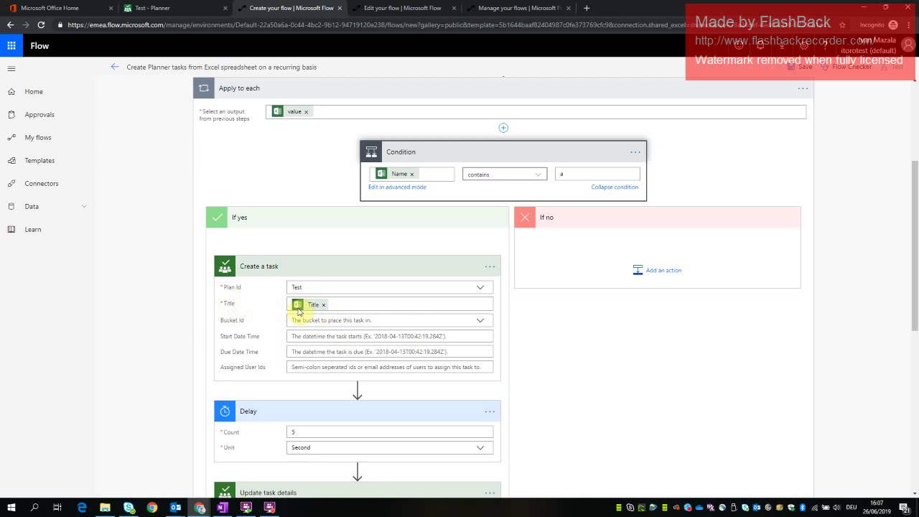
- In Create a task, replace the Title content with the Name column and set the bucket to To do
left_click(321, 305)
left_click(348, 304)
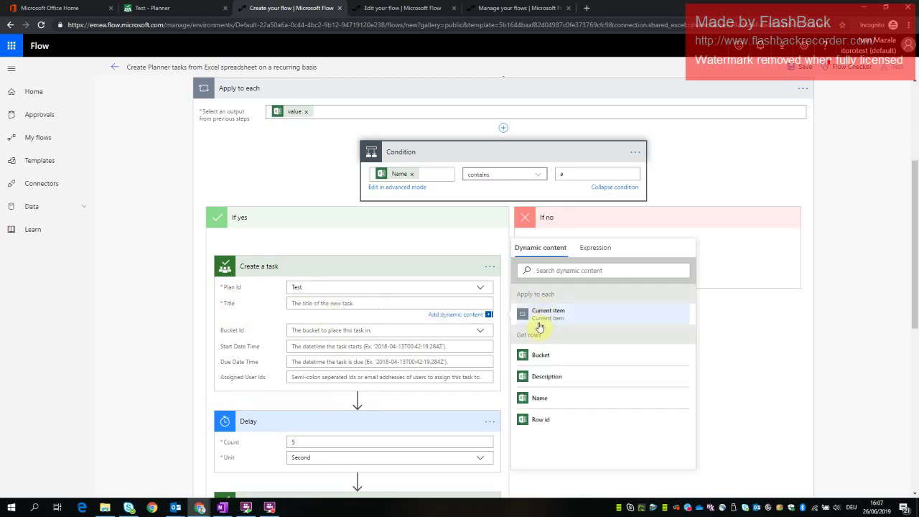
left_click(540, 404)
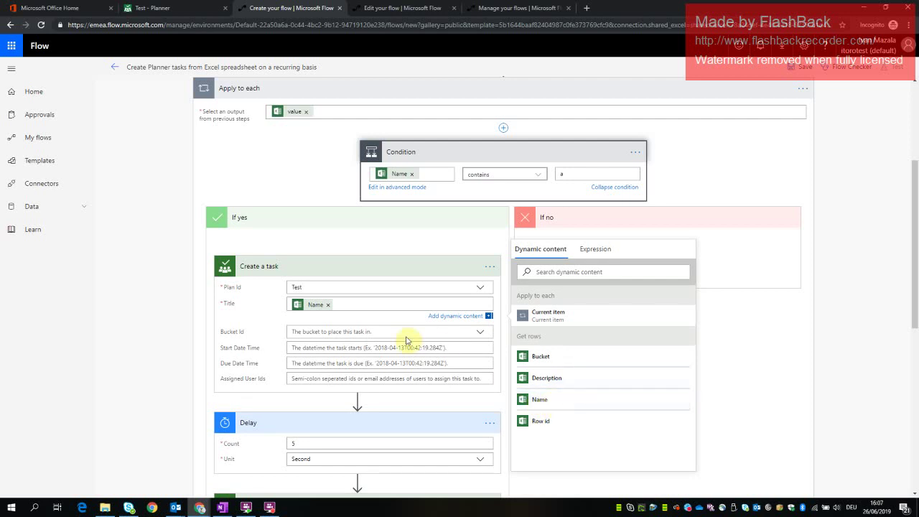
left_click(362, 332)
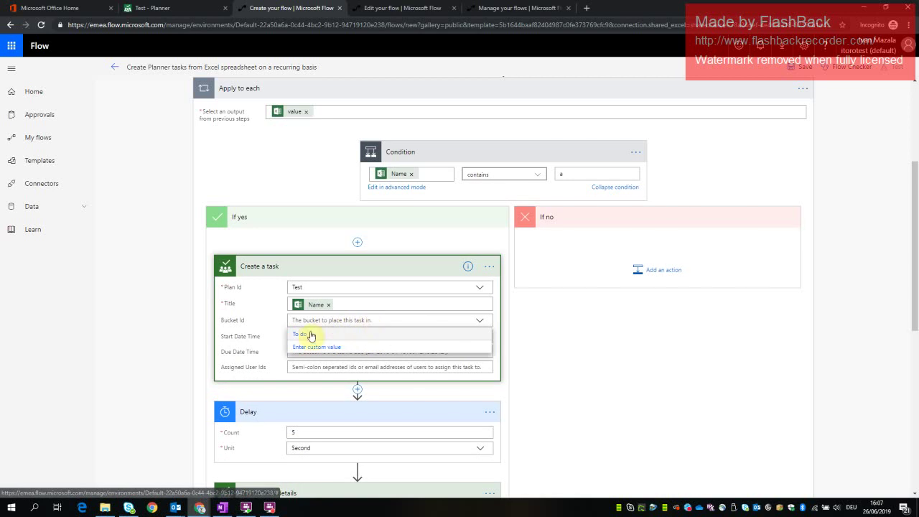
left_click(300, 335)
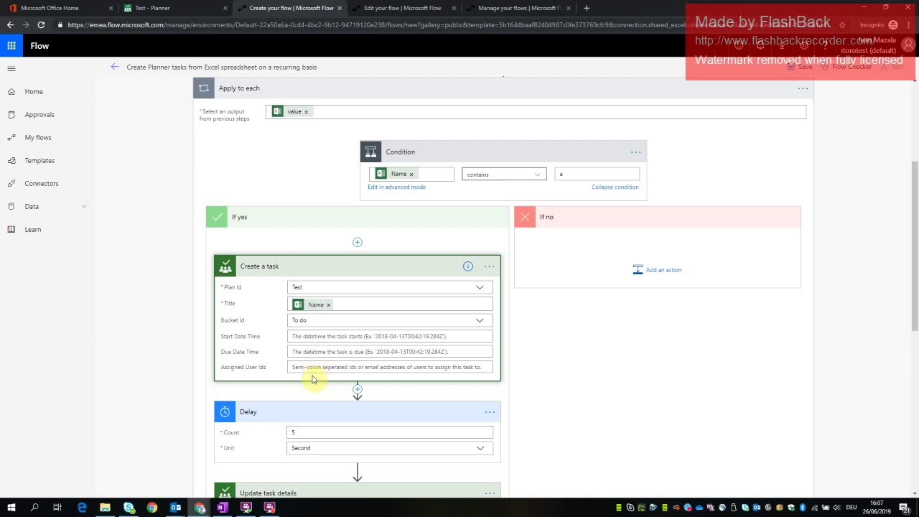
- Clear the Description field of Update task details and fill it with only the Description column from Get rows
scroll(416, 408, "down", 2)
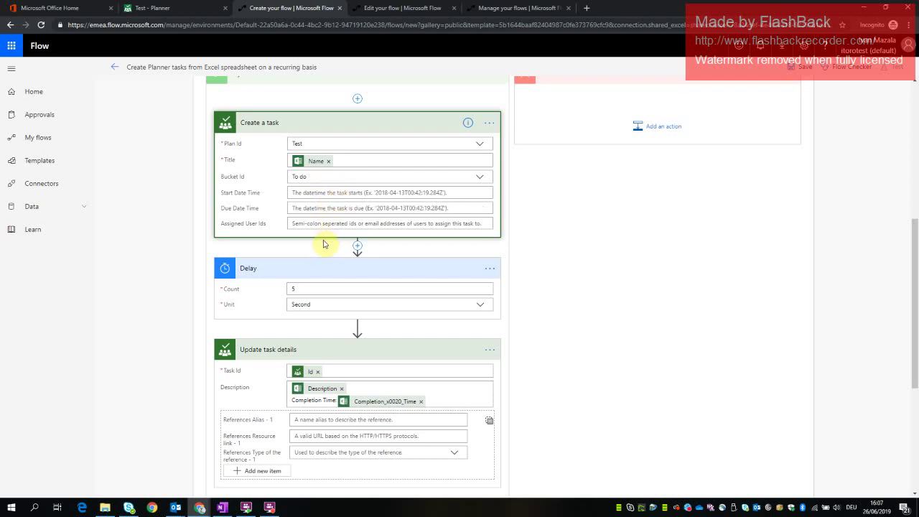
scroll(323, 244, "down", 1)
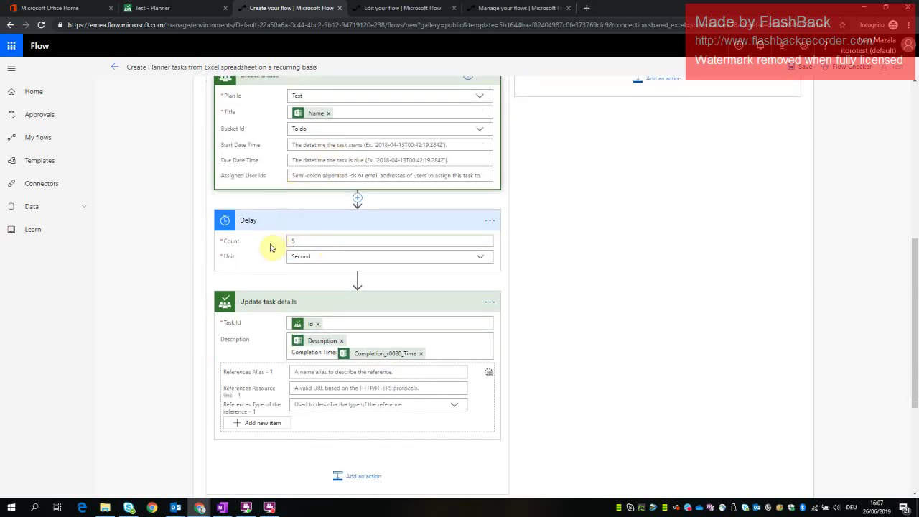
scroll(271, 280, "down", 2)
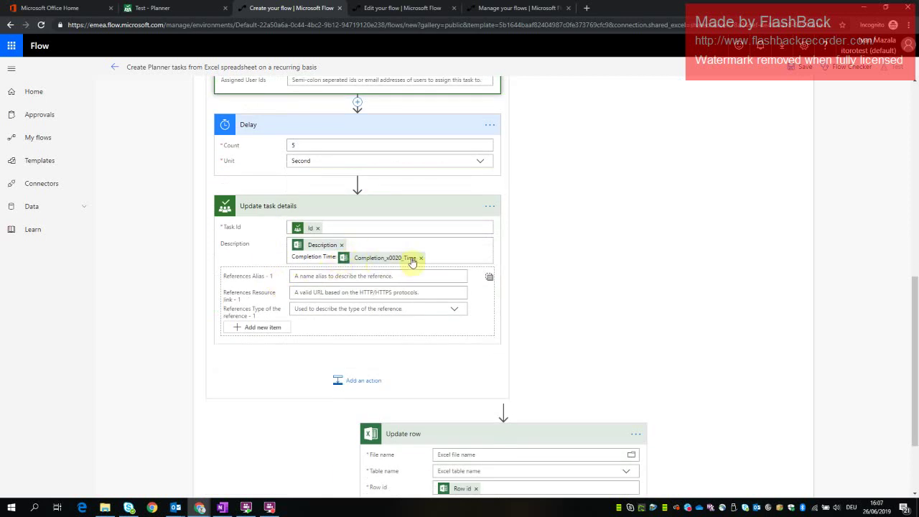
left_click(420, 258)
left_click(353, 255)
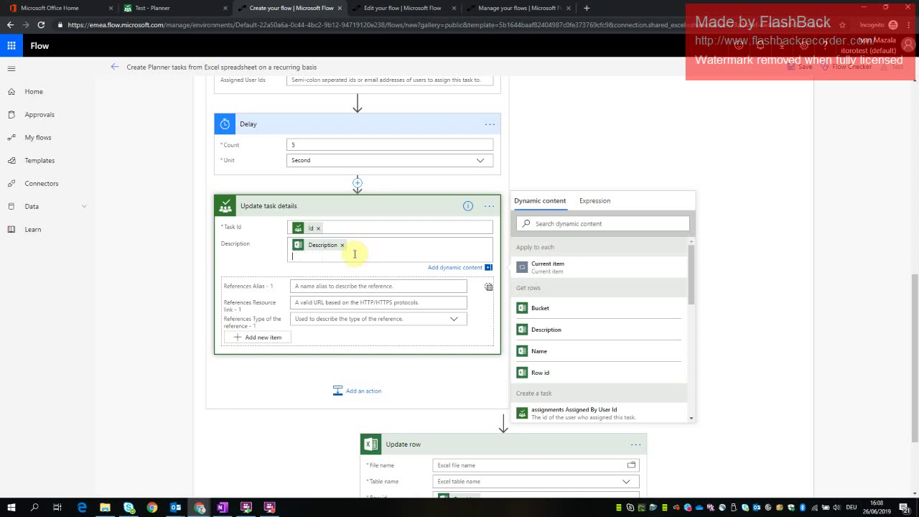
left_click(342, 244)
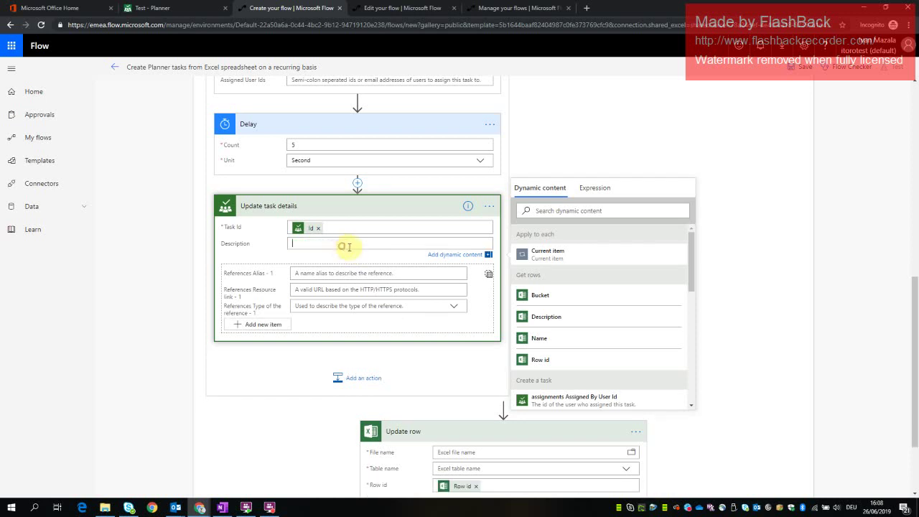
left_click(547, 317)
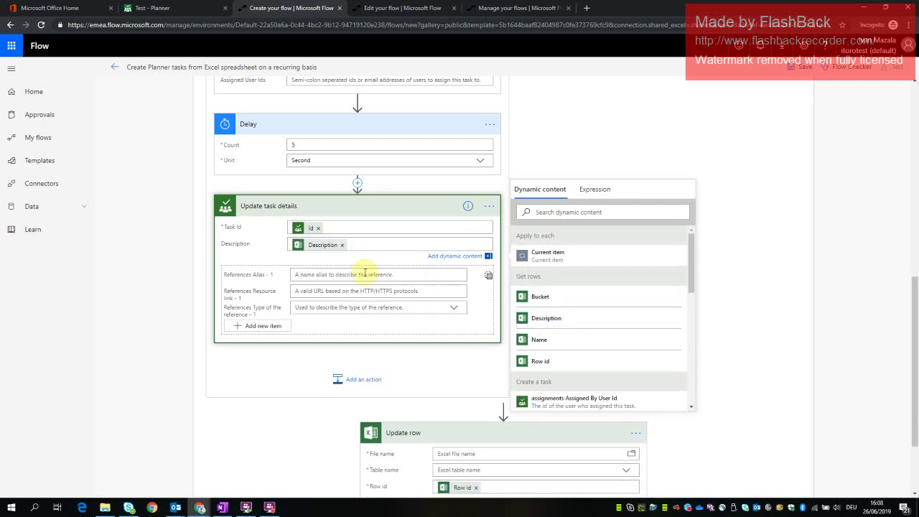
left_click(765, 324)
- Delete the Update row action from the end of the Apply to each loop
scroll(624, 345, "down", 2)
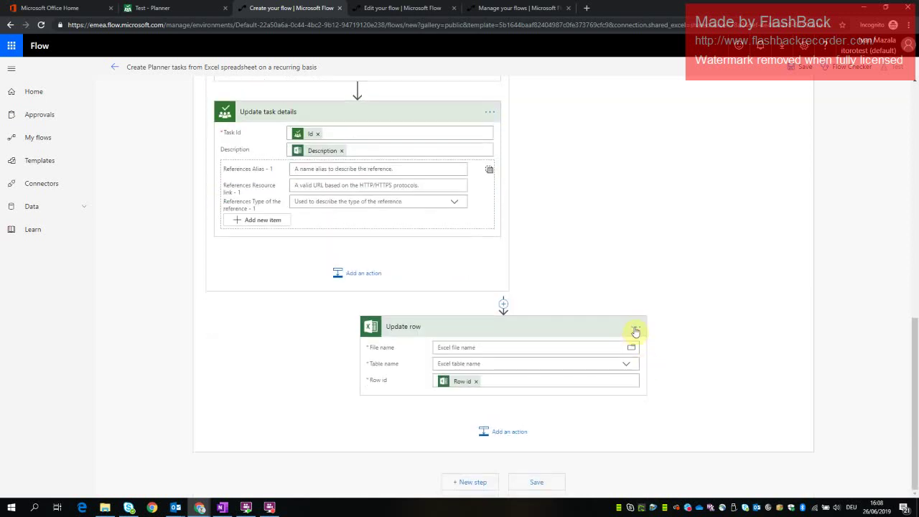
left_click(635, 331)
left_click(635, 329)
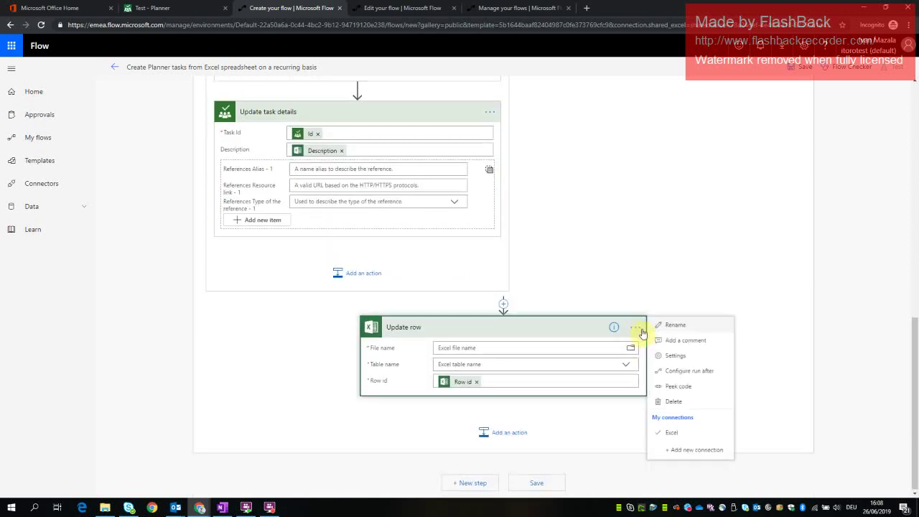
left_click(672, 402)
left_click(504, 87)
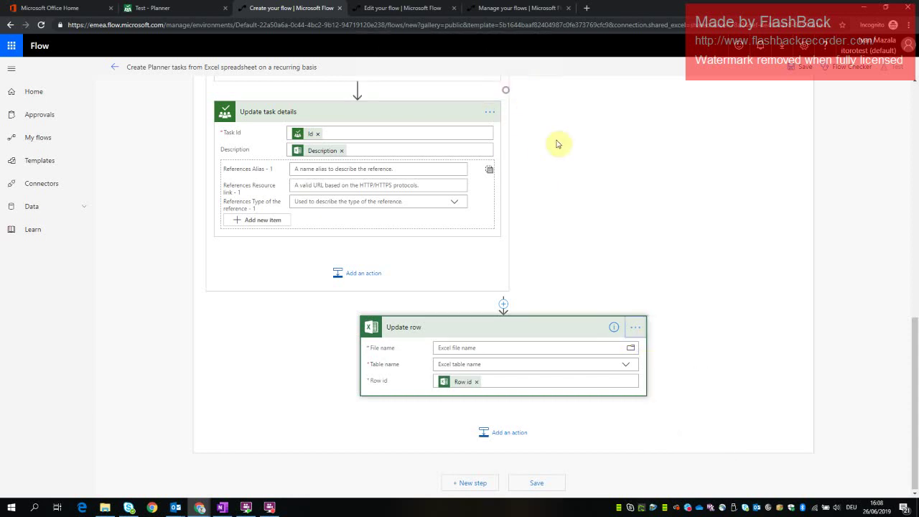
- Review the whole flow from the Recurrence trigger through the condition to the Update task details action
scroll(623, 208, "up", 7)
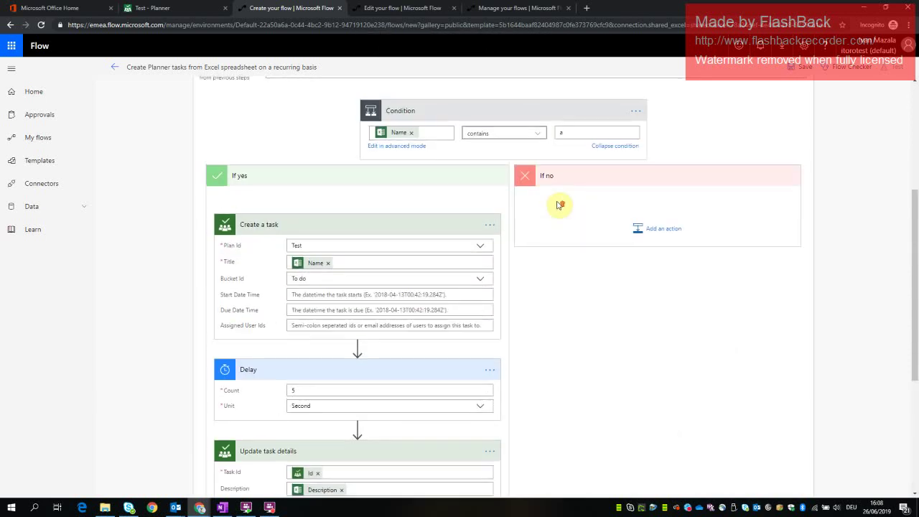
scroll(557, 206, "up", 1)
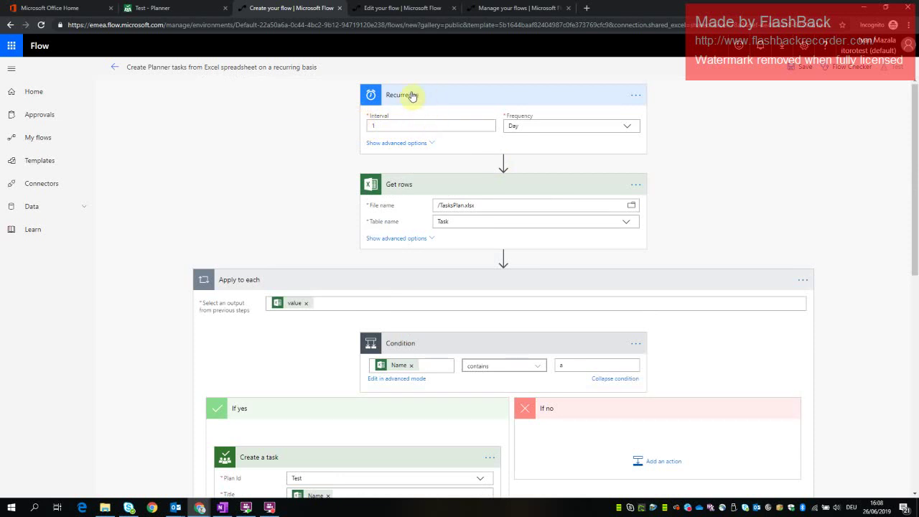
scroll(407, 200, "down", 1)
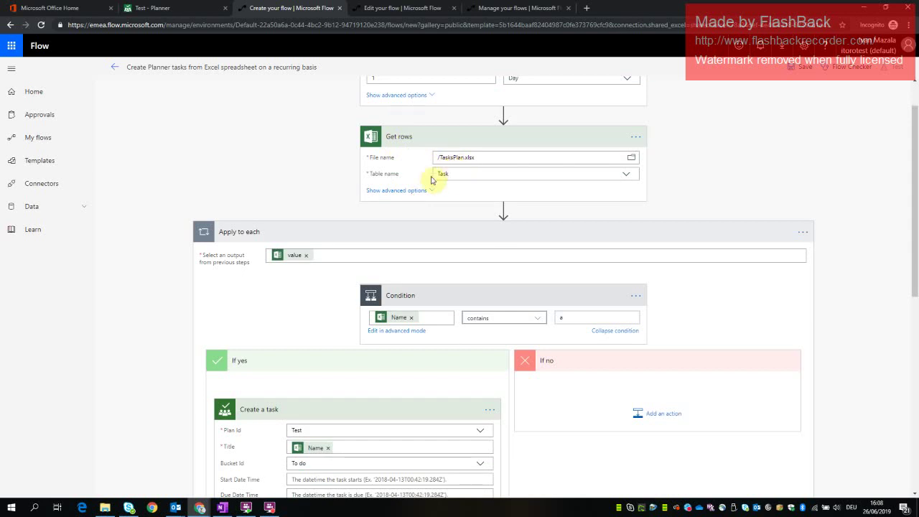
scroll(400, 194, "down", 3)
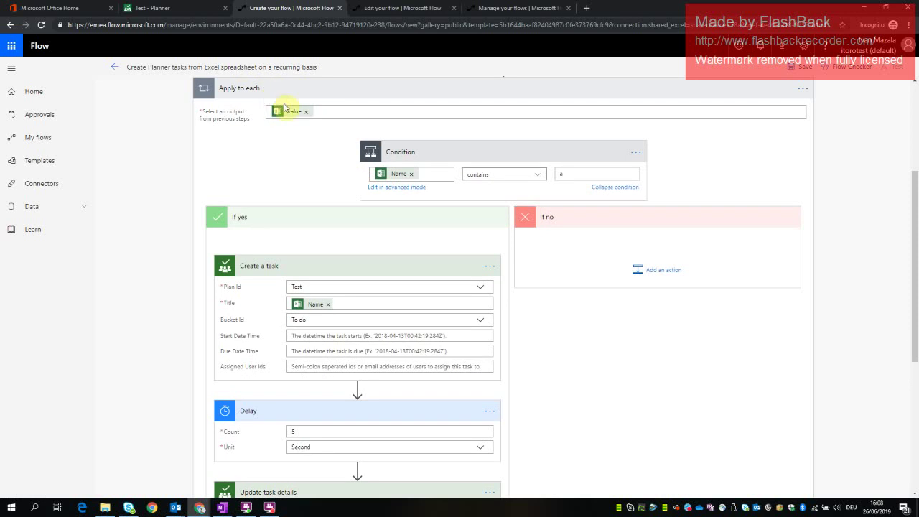
mouse_move(291, 117)
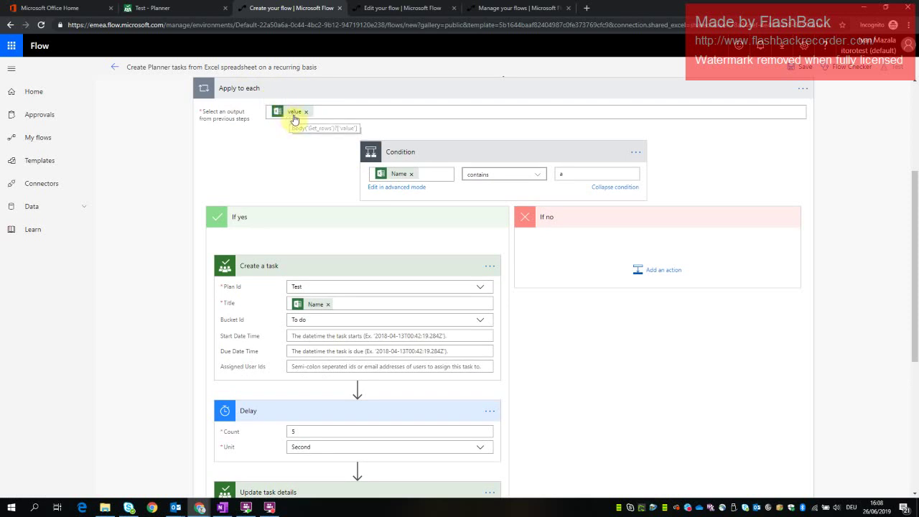
mouse_move(396, 177)
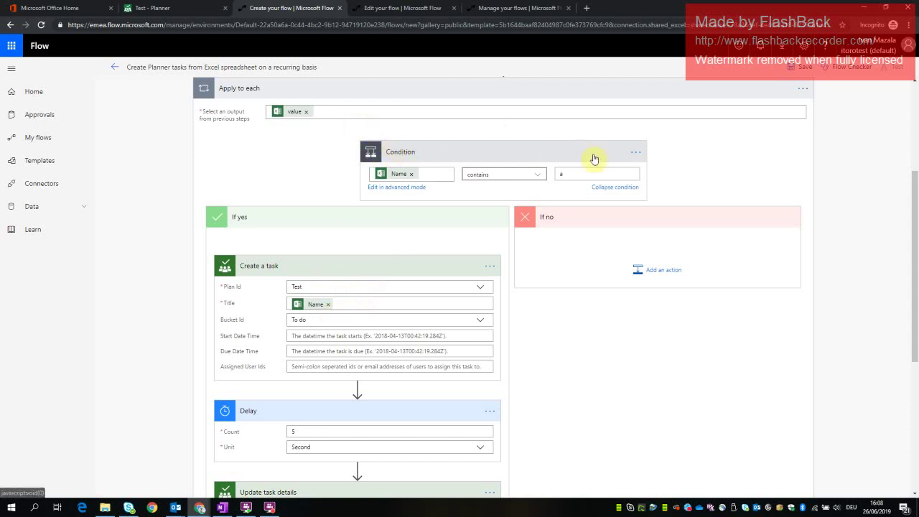
scroll(666, 325, "down", 5)
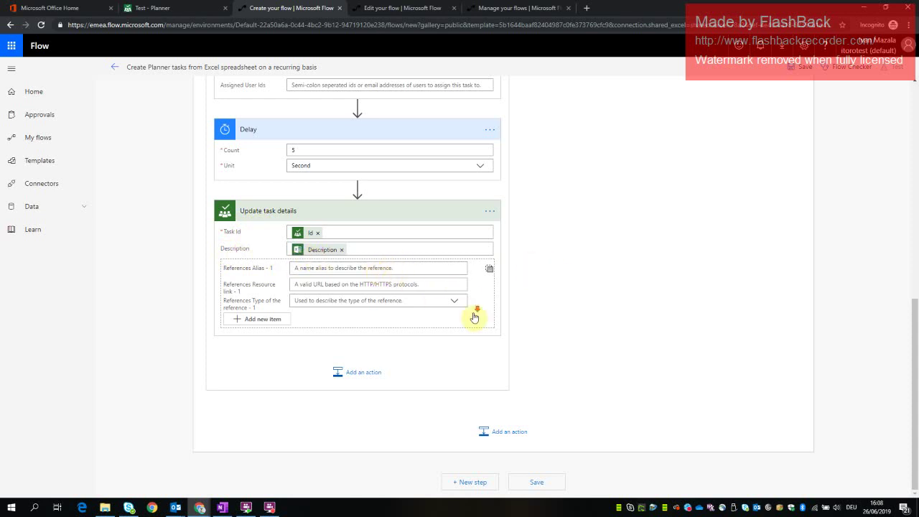
- Save the flow and stay in its editor
left_click(538, 481)
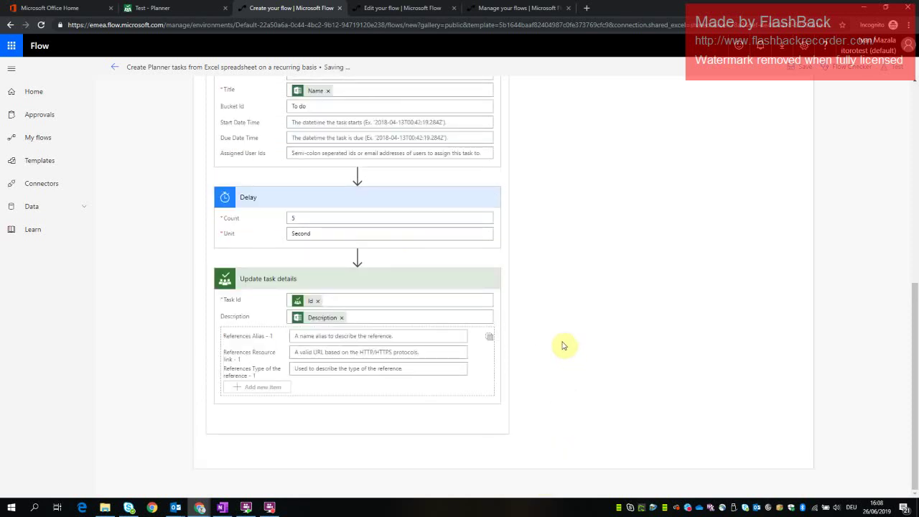
scroll(563, 345, "up", 6)
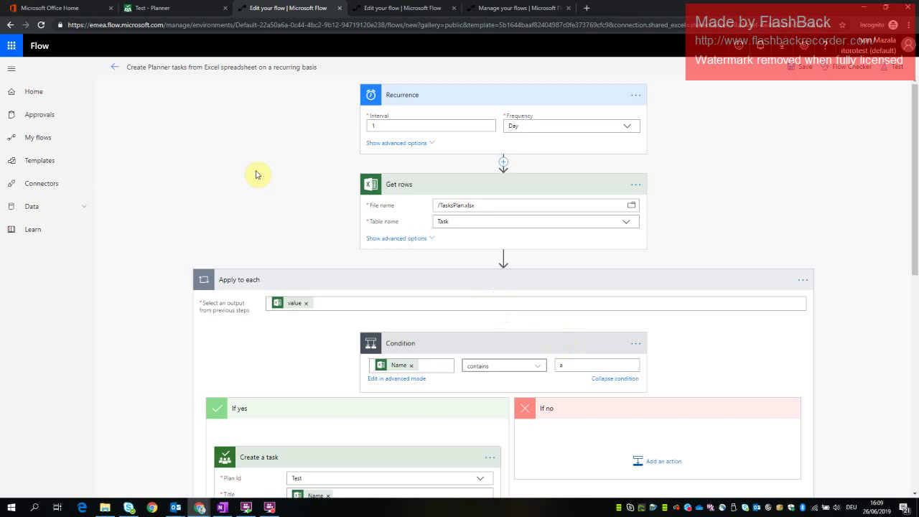
left_click(43, 187)
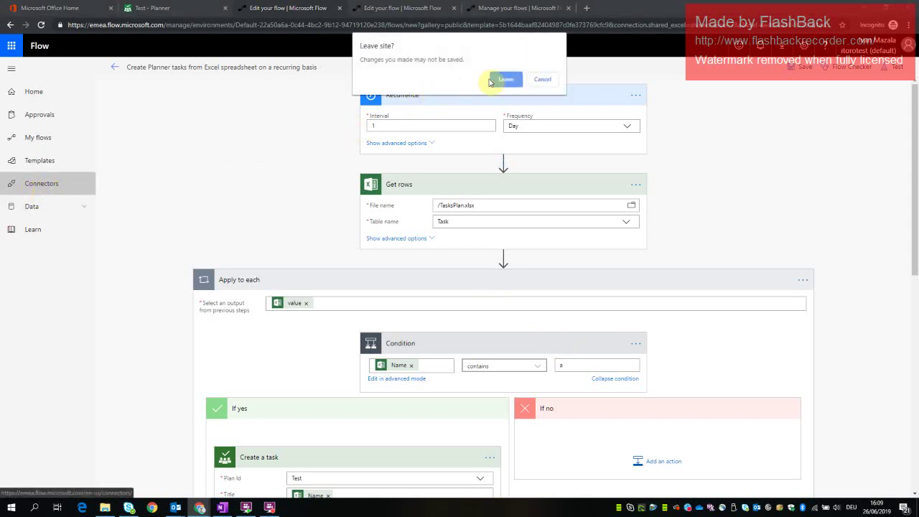
left_click(541, 79)
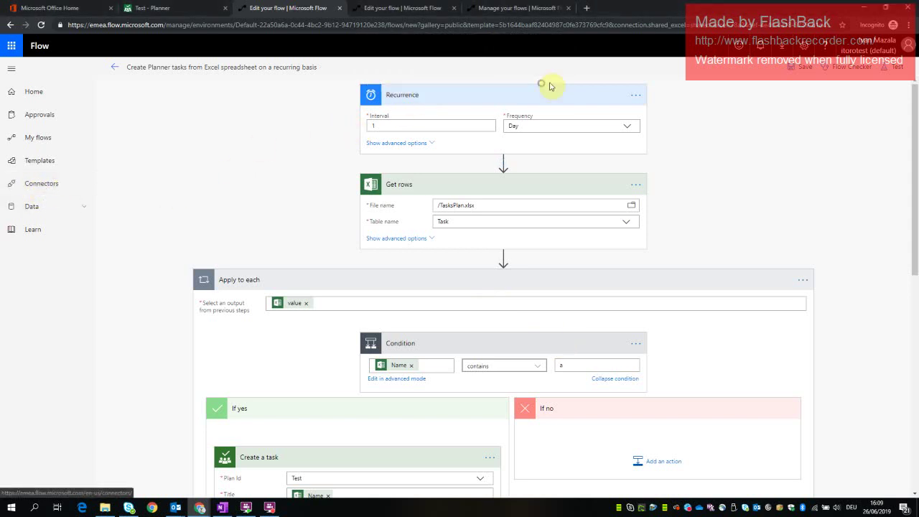
- Save the flow and leave its editor to view the list of connections in the environment
left_click(797, 68)
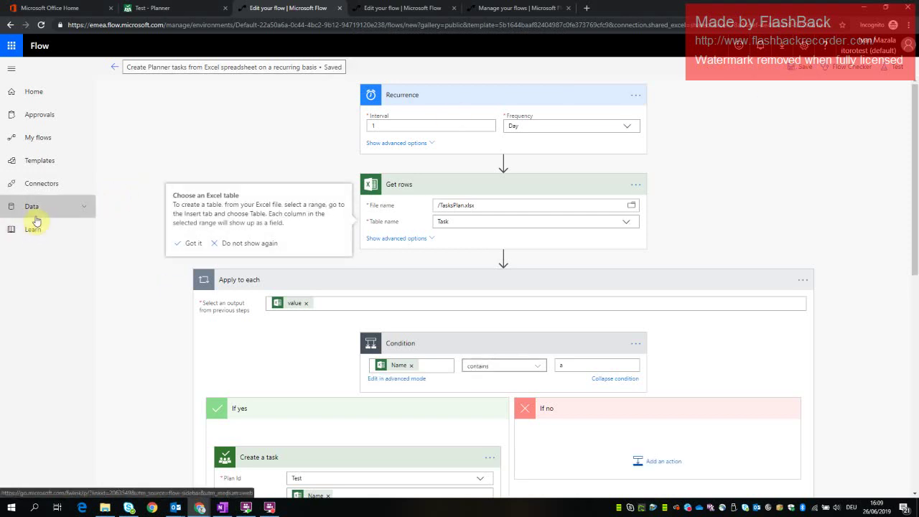
left_click(43, 185)
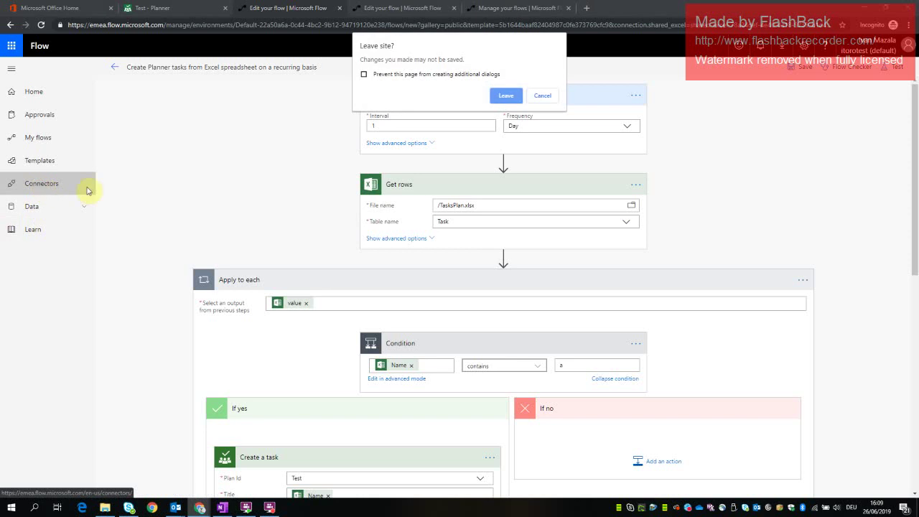
left_click(505, 97)
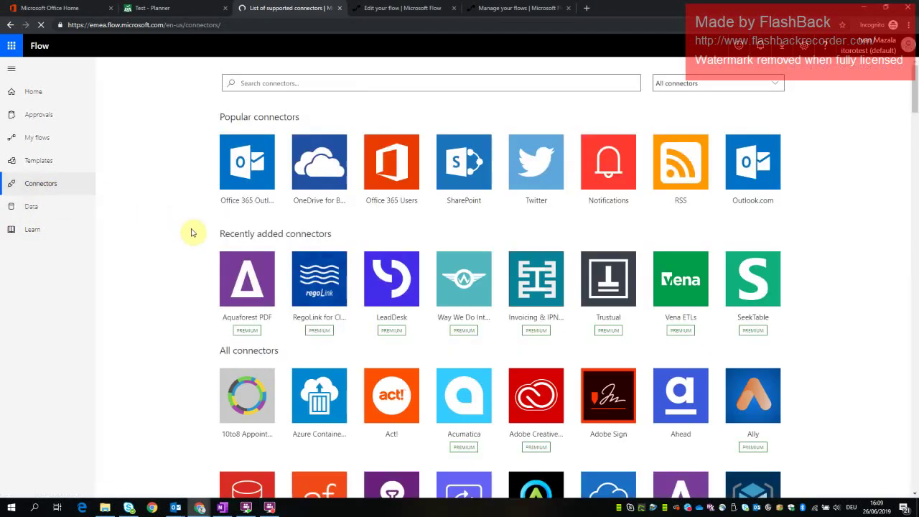
left_click(49, 210)
left_click(46, 252)
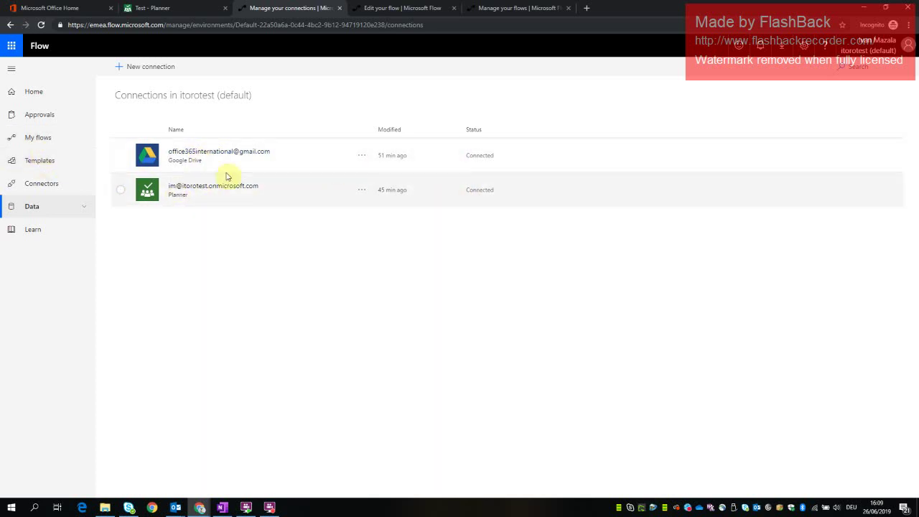
- Reopen the "Create Planner tasks from Excel spreadsheet on a recurring basis" flow for editing and check it for errors and warnings with Flow Checker
left_click(39, 140)
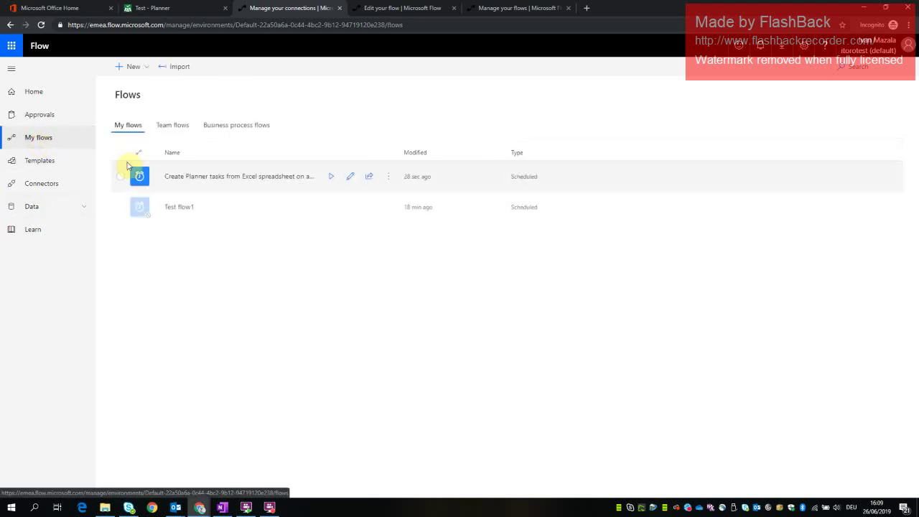
left_click(217, 186)
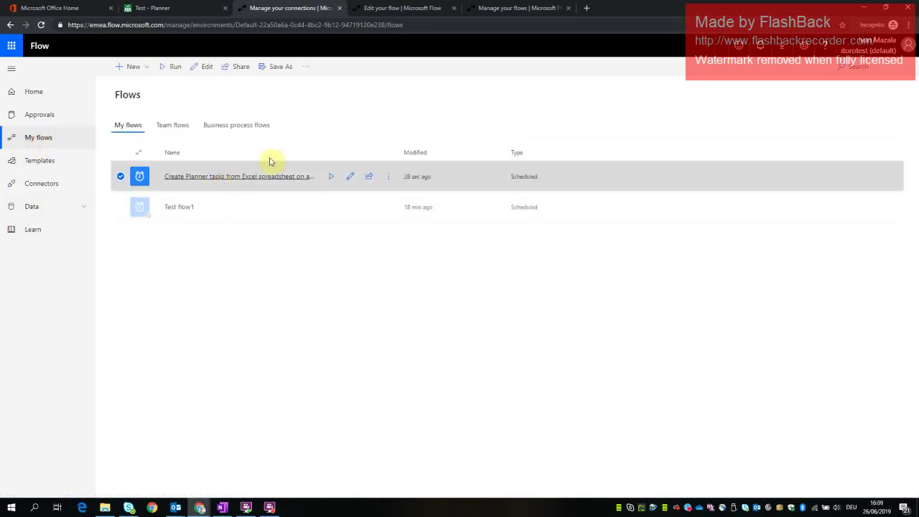
left_click(207, 70)
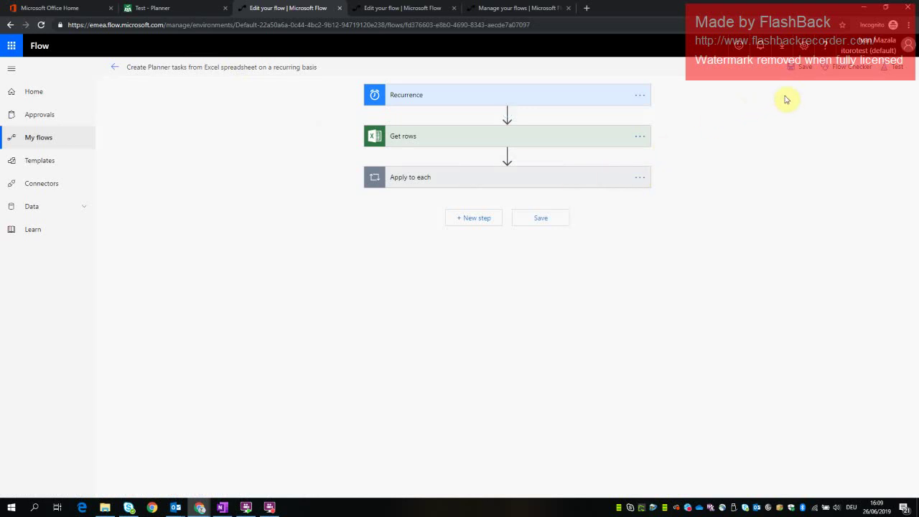
left_click(843, 72)
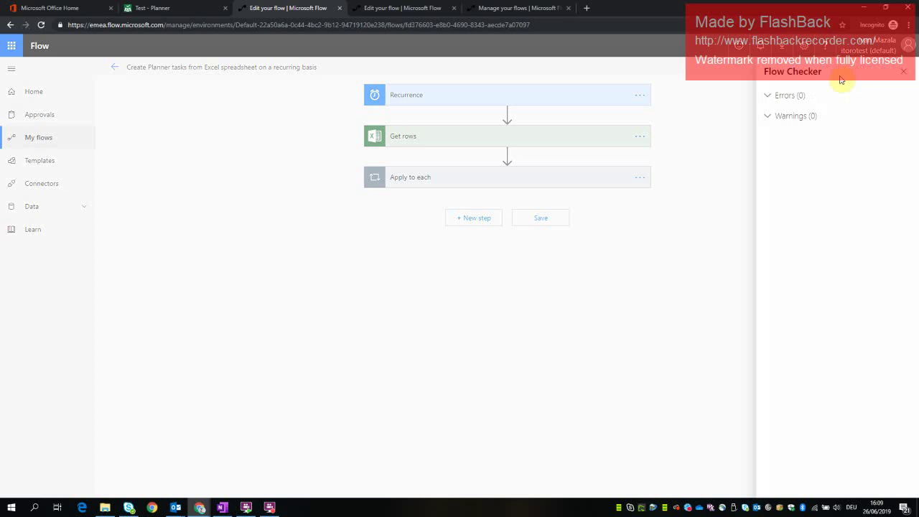
left_click(902, 71)
- Test-run the flow with the "I'll perform the trigger action" option and check the run's status in a refreshed run history
left_click(895, 72)
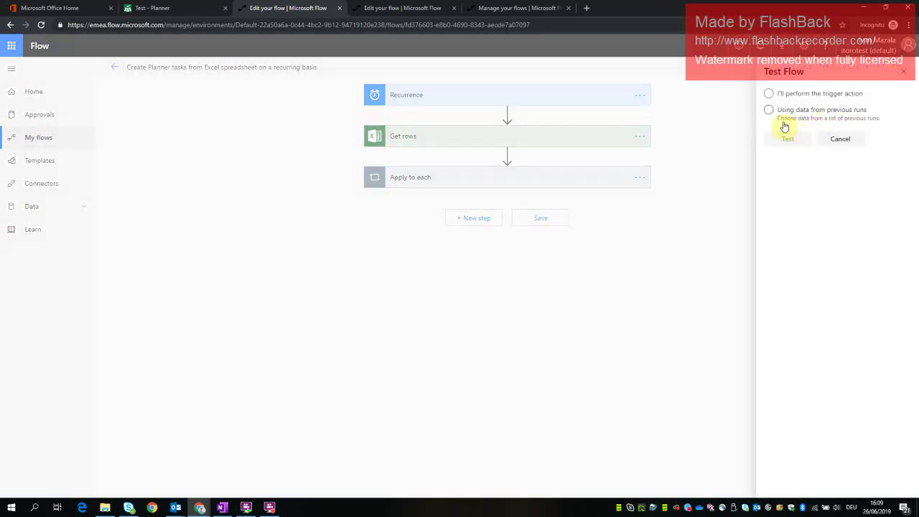
left_click(769, 94)
left_click(787, 138)
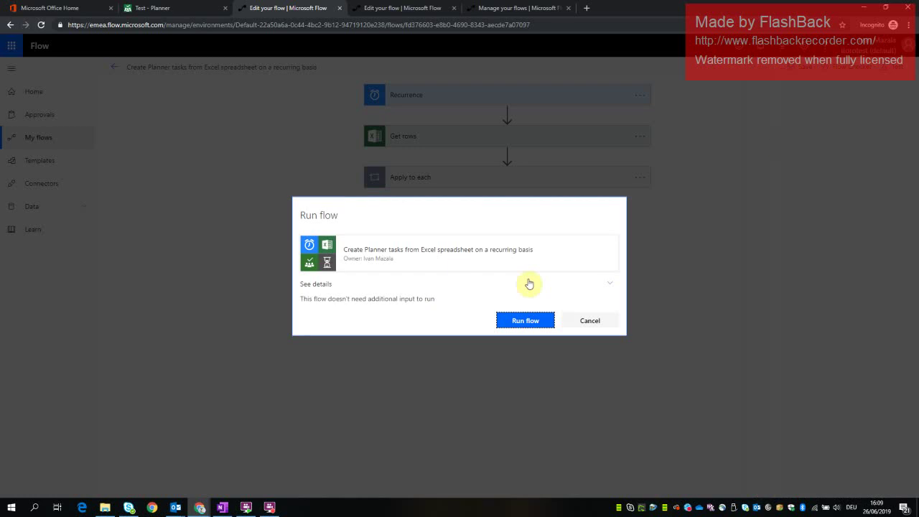
left_click(524, 326)
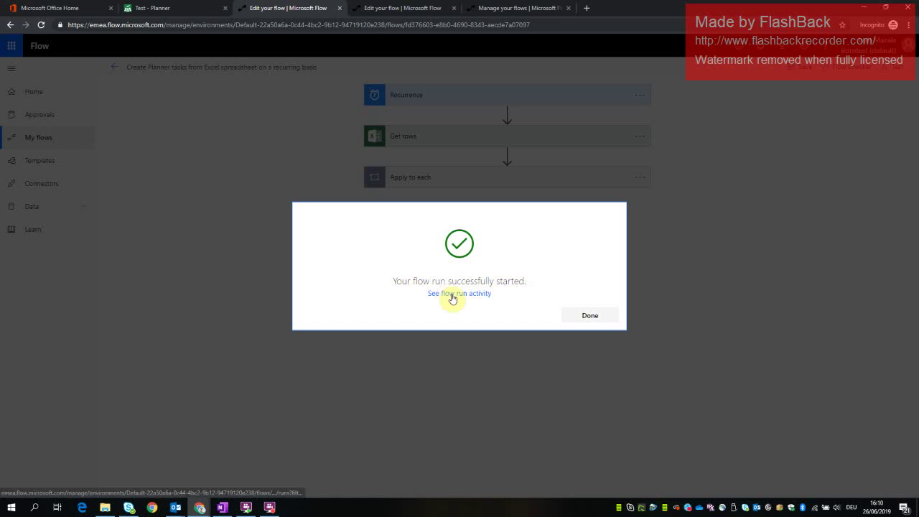
left_click(448, 294)
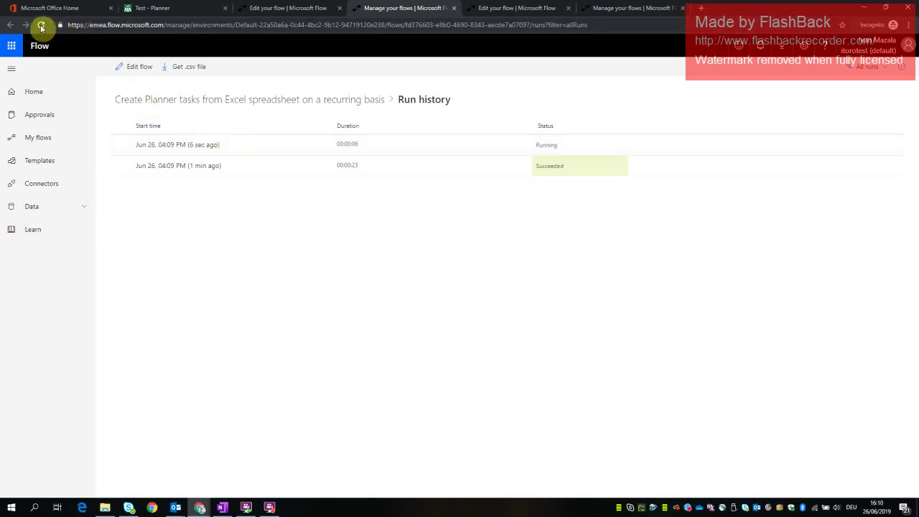
left_click(41, 26)
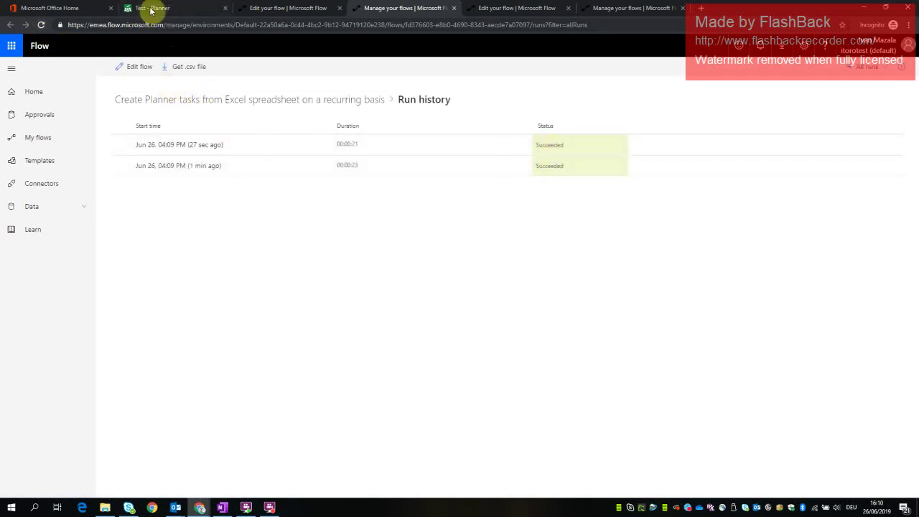
- Switch to the Test plan in Planner and inspect the description of the uppermost task2 card, closing its details again
left_click(179, 12)
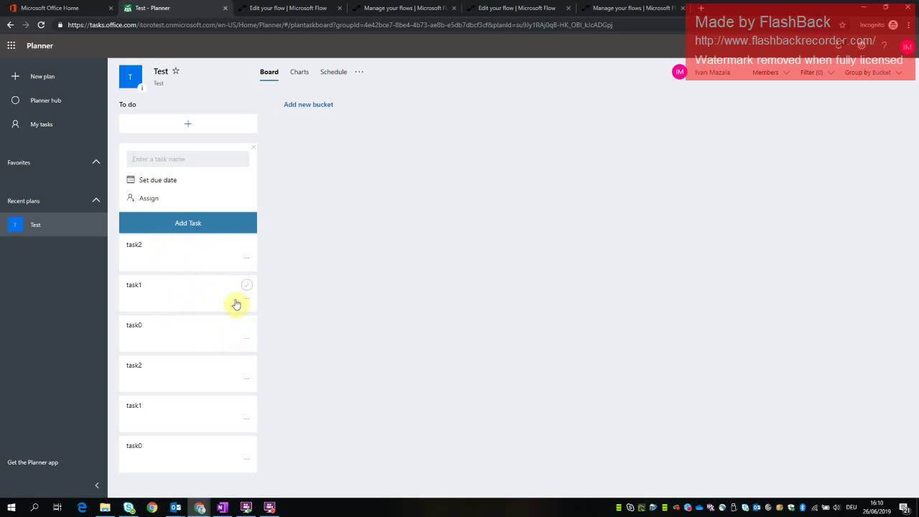
left_click(150, 247)
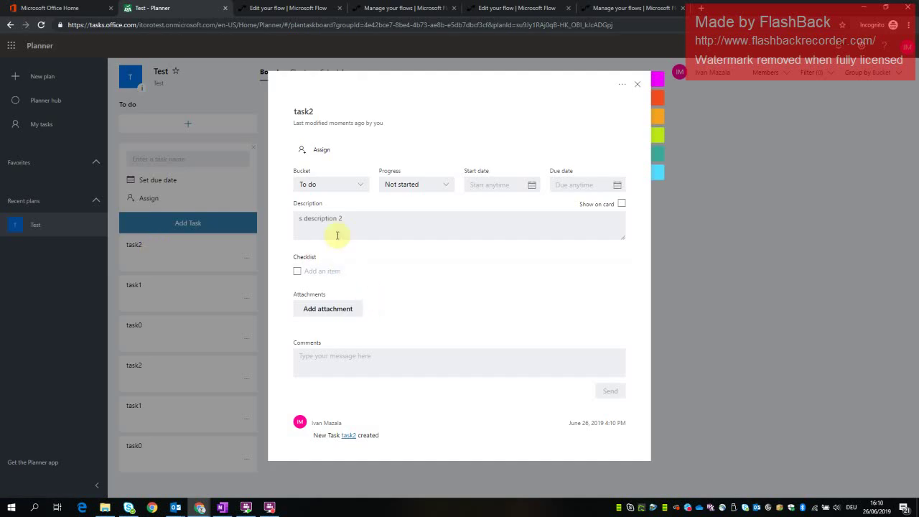
left_click_drag(344, 218, 294, 215)
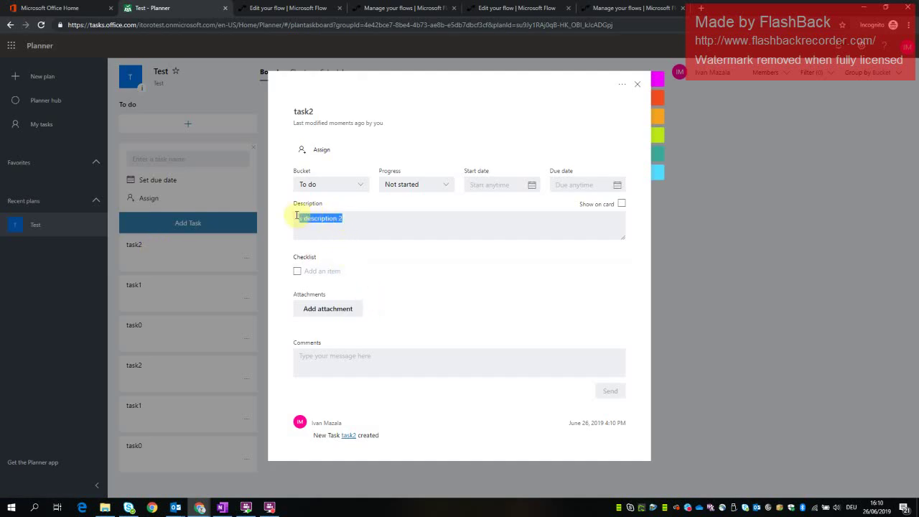
left_click(636, 85)
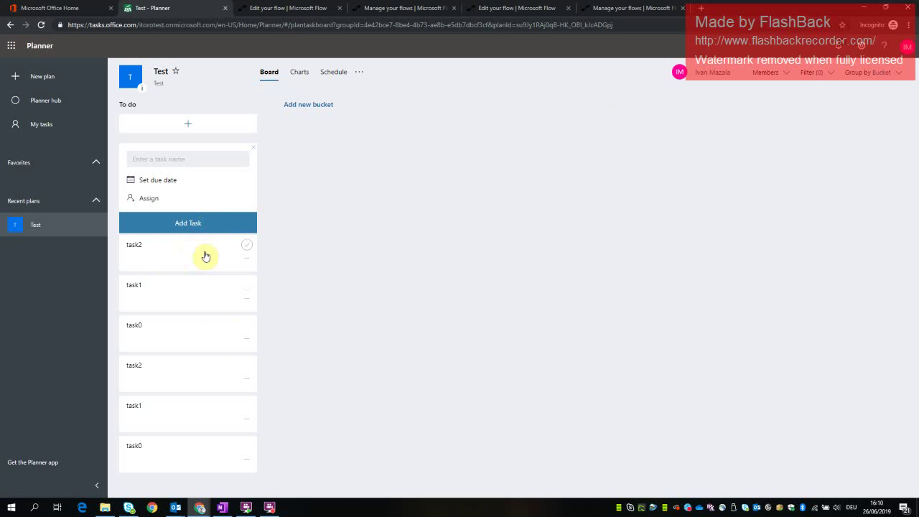